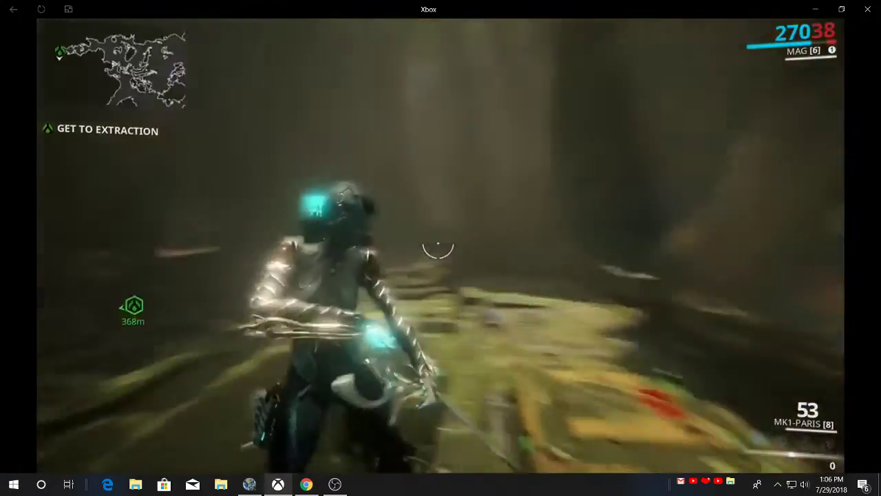
# Step: Switch to Chrome, open the GloSC site from the search results, and locate the GloSC-installer.exe download in the latest release
pyautogui.hotkey('alt', 'Tab')
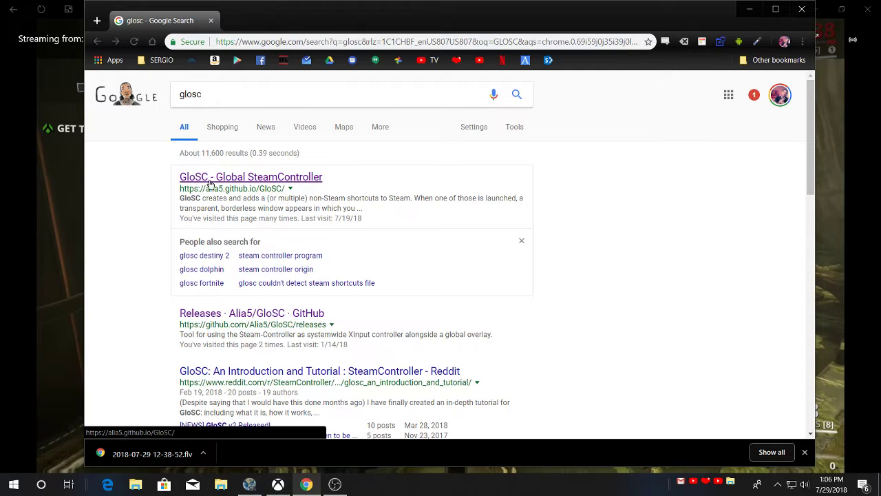
pyautogui.click(274, 178)
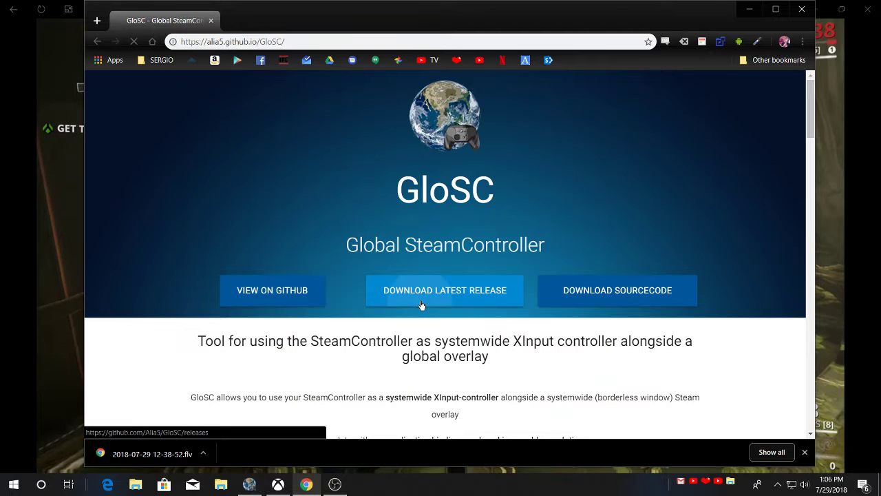
pyautogui.click(422, 305)
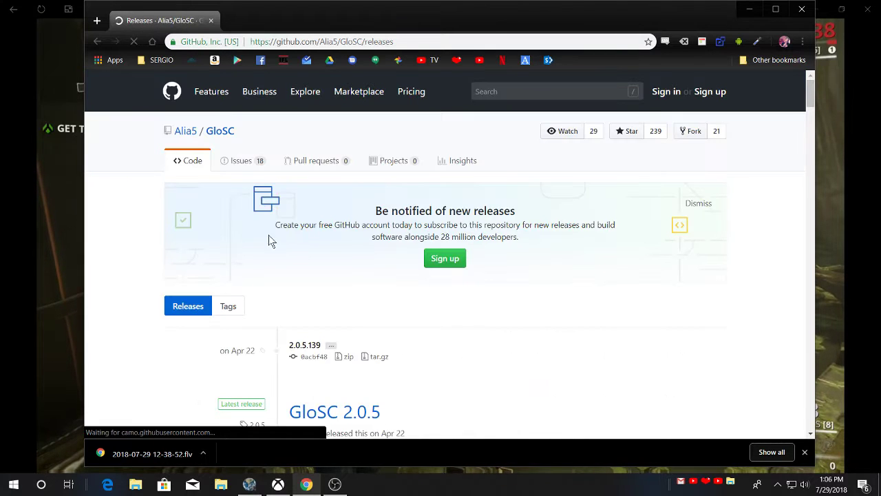
pyautogui.scroll(-4, 337, 282)
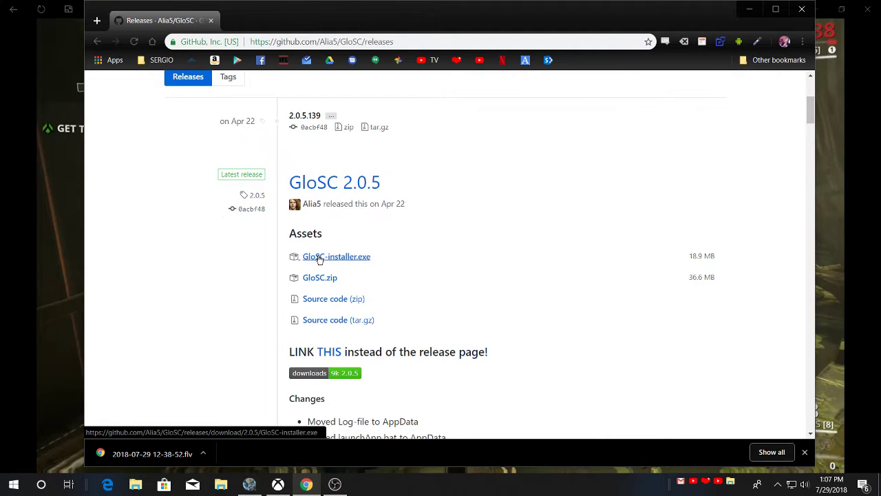
# Step: Find the installed GloSC desktop app with the search term "glo" and launch it
pyautogui.click(41, 484)
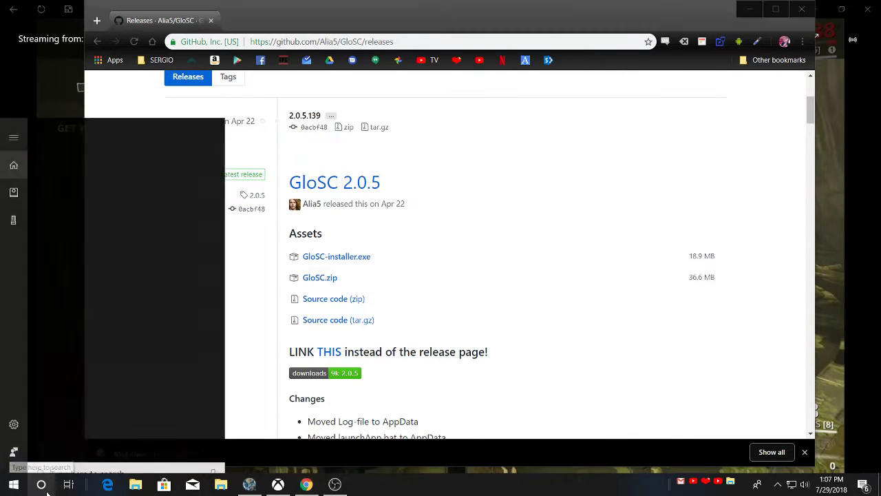
pyautogui.write('glo')
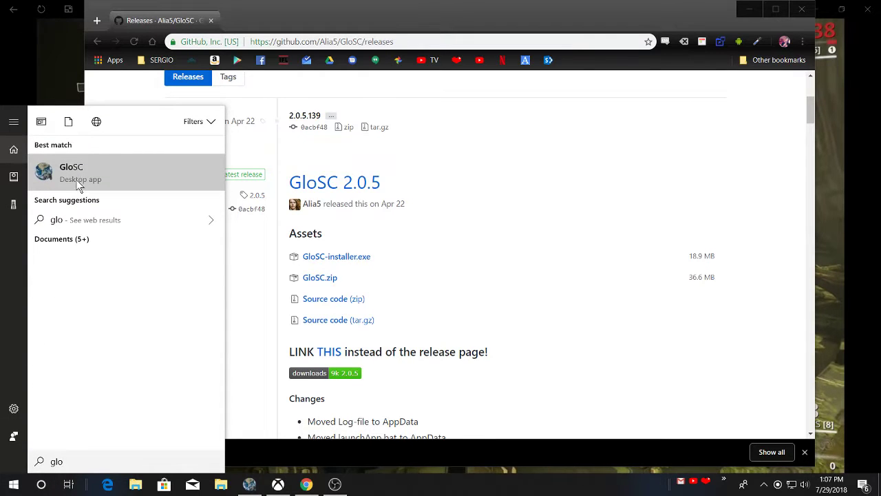
pyautogui.click(72, 172)
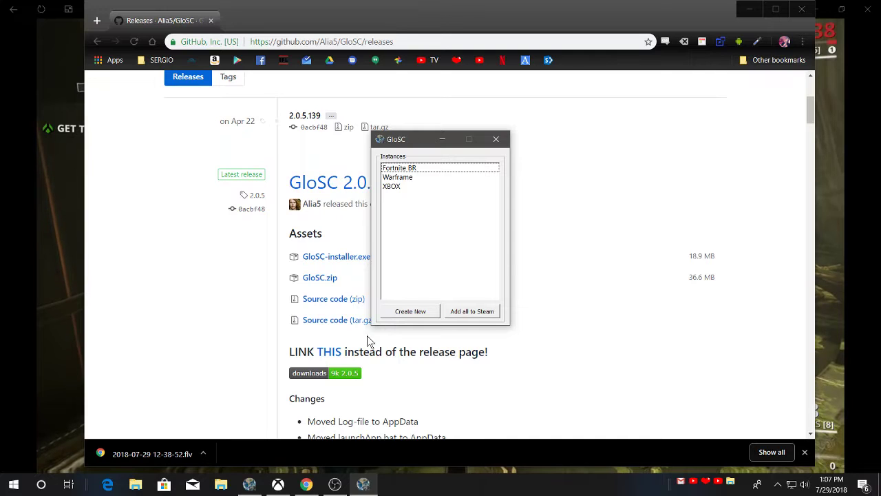
# Step: Save a new GloSC instance named "Warframe XBOX", using the existing Warframe entry as its basis
pyautogui.click(420, 314)
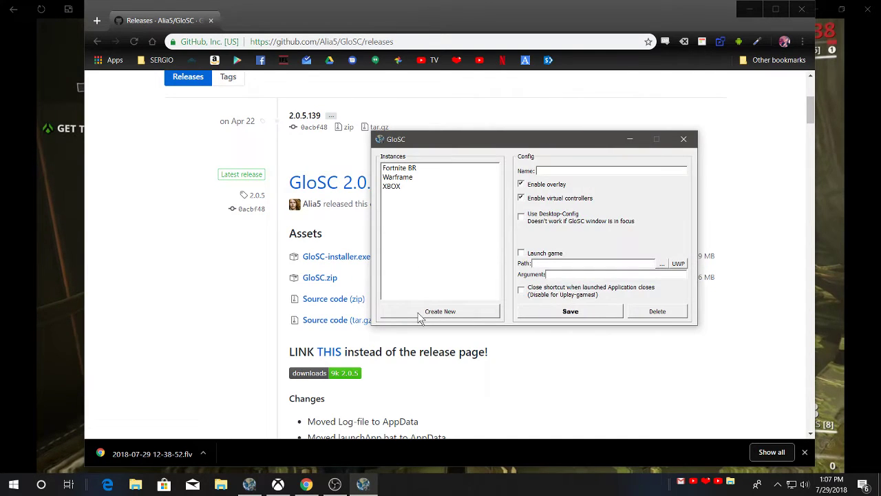
pyautogui.click(558, 169)
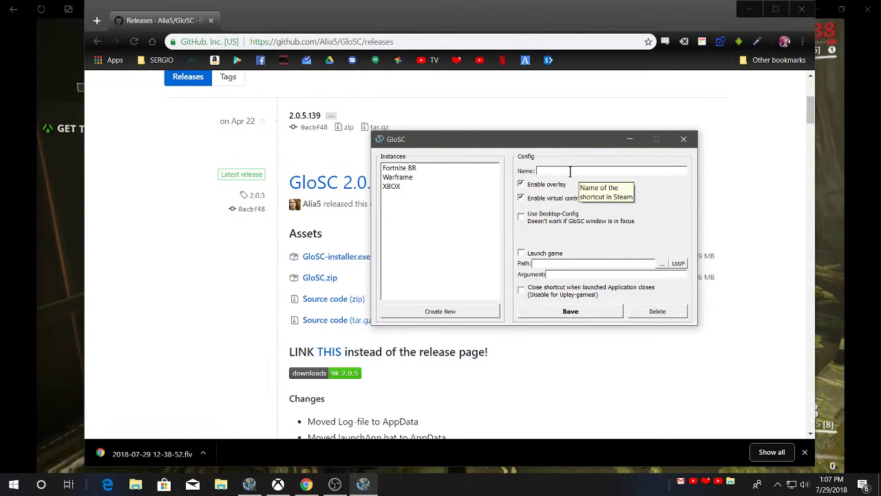
pyautogui.click(411, 180)
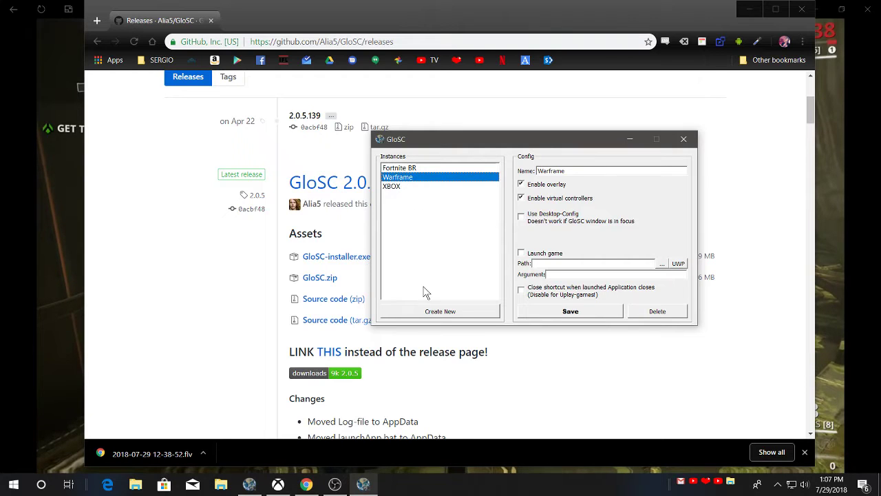
pyautogui.click(397, 187)
pyautogui.click(417, 178)
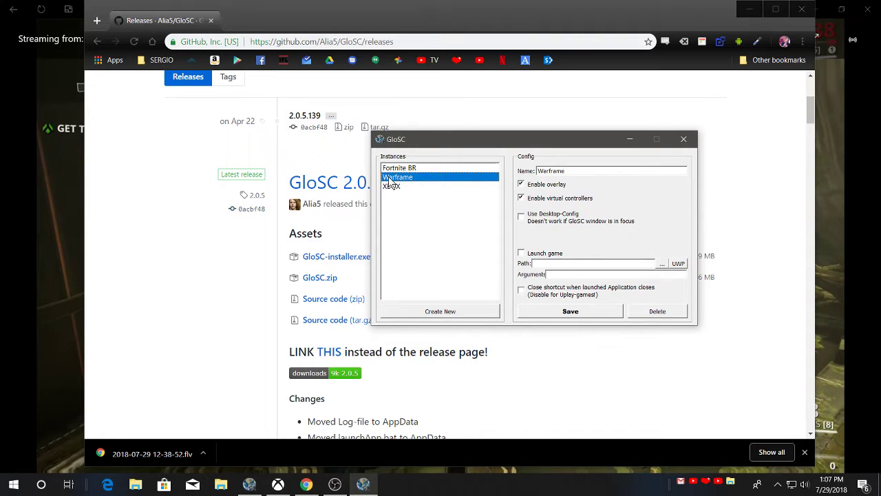
pyautogui.click(573, 170)
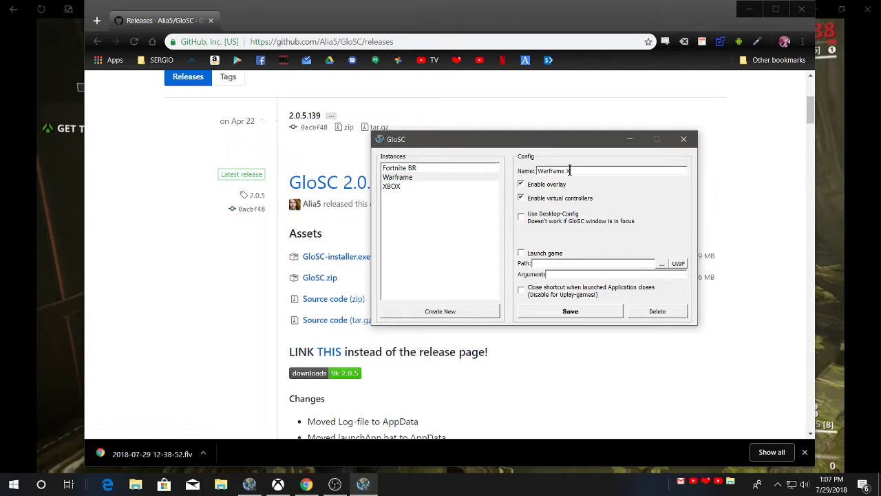
pyautogui.write('X8')
pyautogui.write('OX')
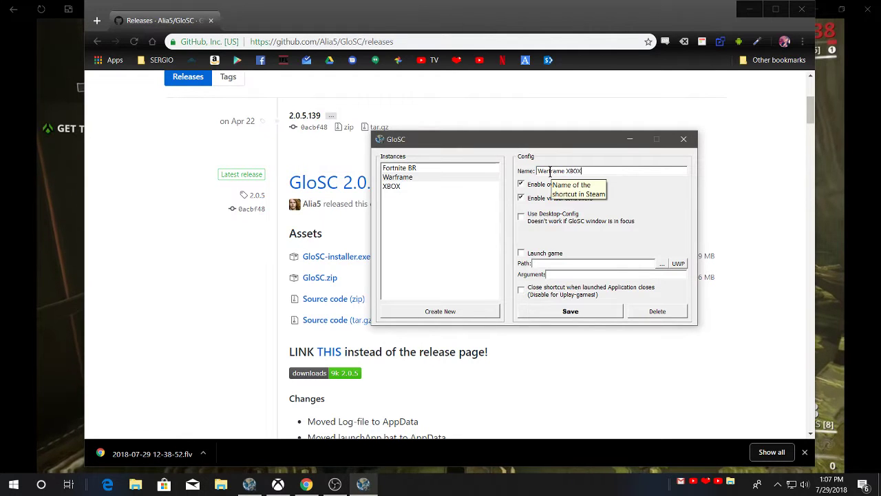
pyautogui.click(556, 313)
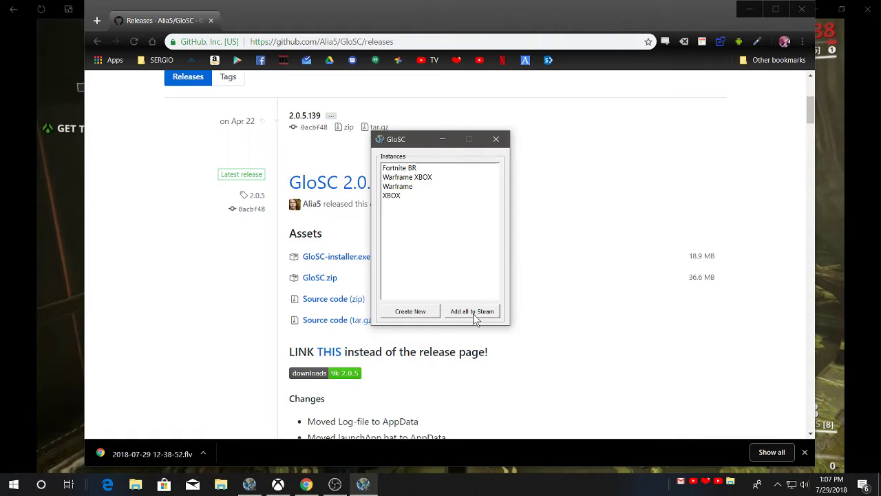
# Step: Add all GloSC instances to Steam without restarting it, dismiss the remaining notice, and close GloSC
pyautogui.click(472, 313)
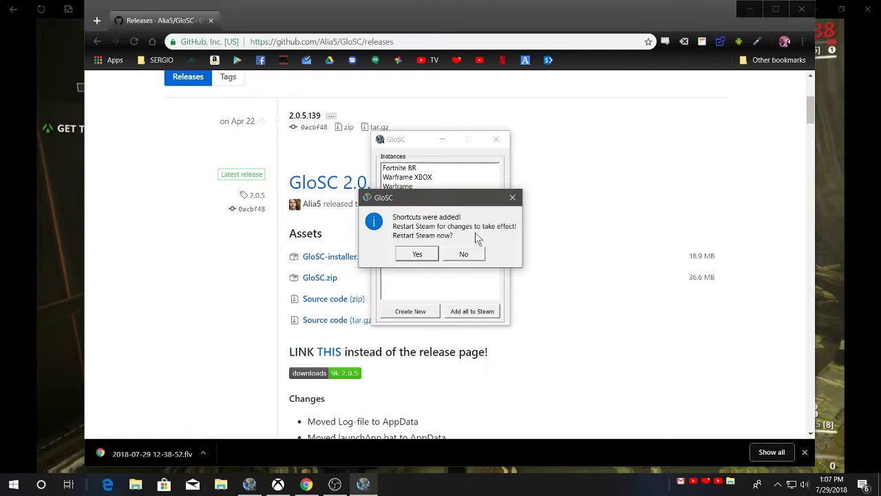
pyautogui.click(477, 253)
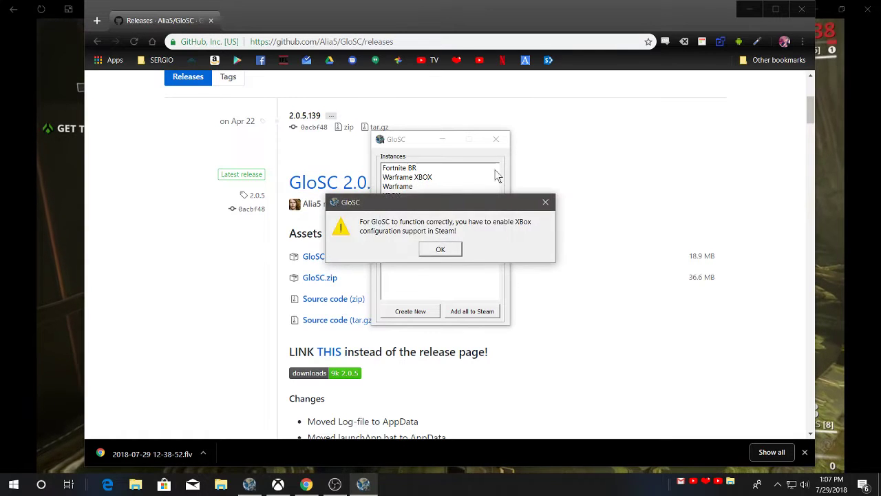
pyautogui.click(455, 252)
pyautogui.click(454, 254)
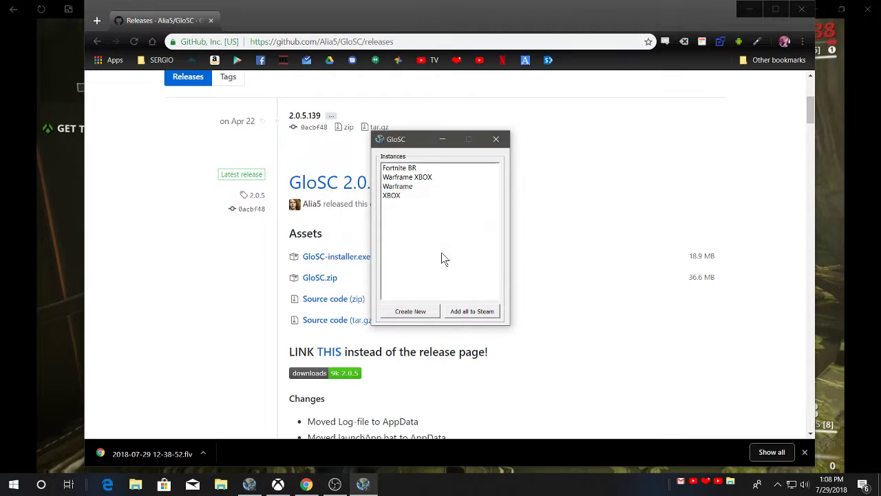
pyautogui.click(494, 142)
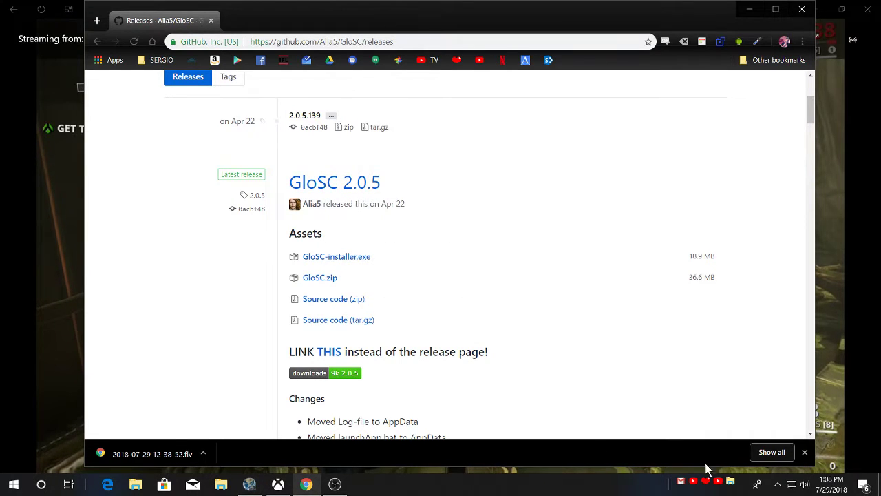
# Step: Open the game library of the Steam client running in the background
pyautogui.click(777, 484)
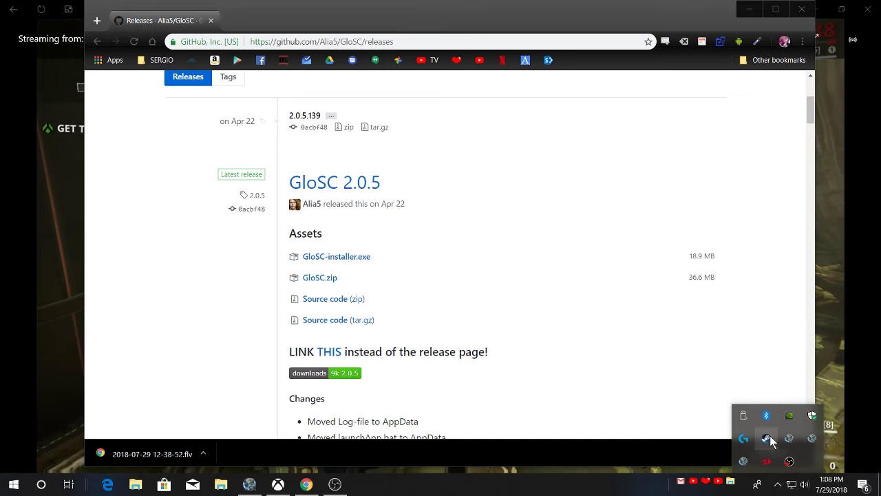
pyautogui.rightClick(768, 436)
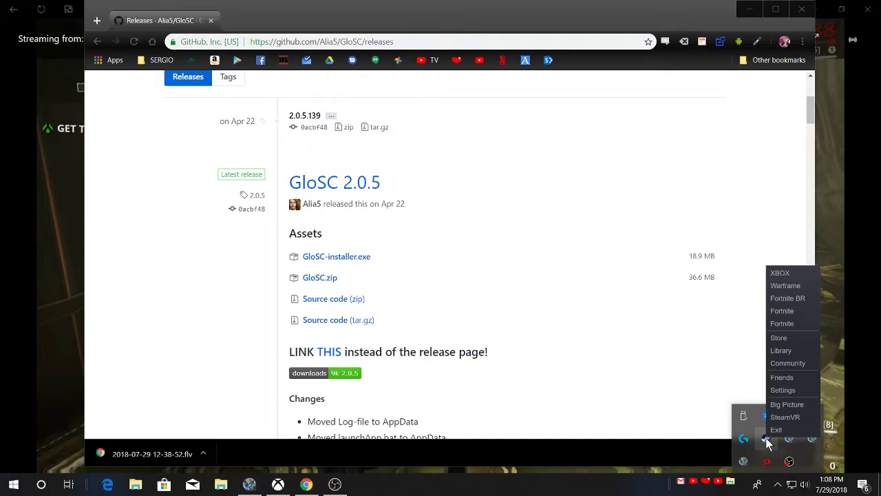
pyautogui.click(789, 350)
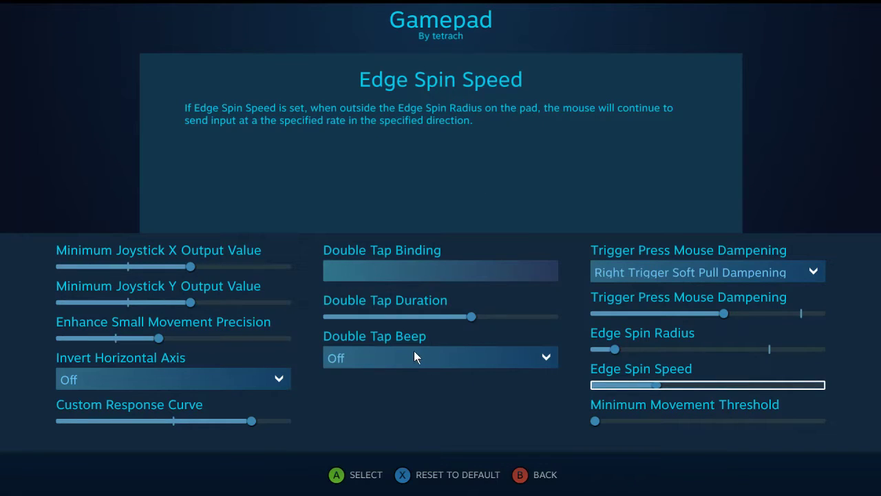
# Step: Review the Gamepad layout overview and the right trackpad's Mouse Joystick settings, including click action, vertical sensitivity and trackball options
pyautogui.press('Escape')
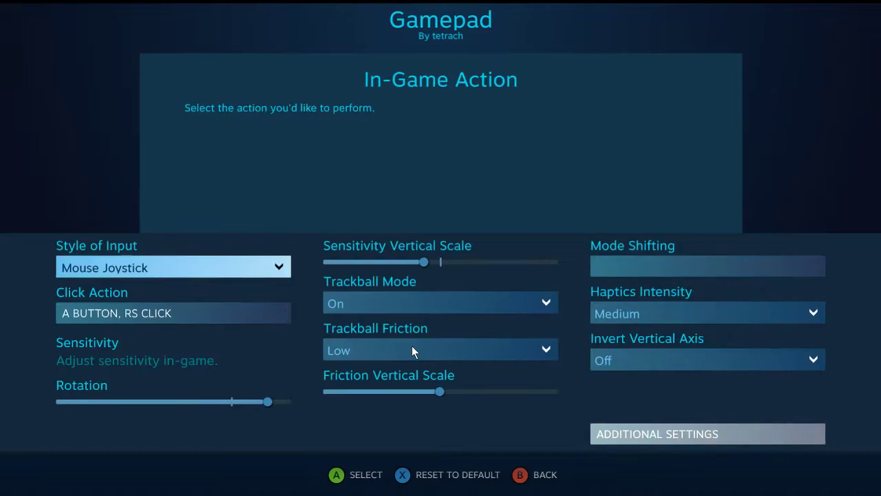
pyautogui.press('Escape')
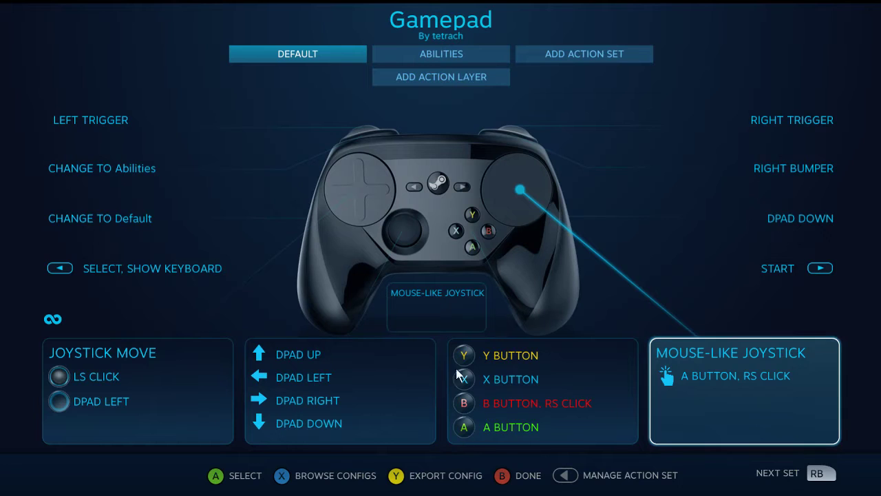
pyautogui.click(738, 355)
pyautogui.press('Right')
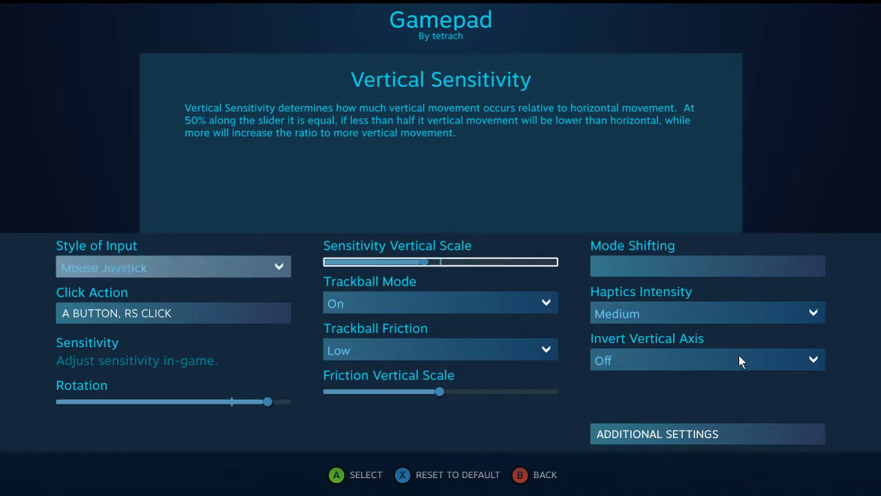
pyautogui.press('Down')
pyautogui.press('Up')
pyautogui.press('Down')
pyautogui.press('Left')
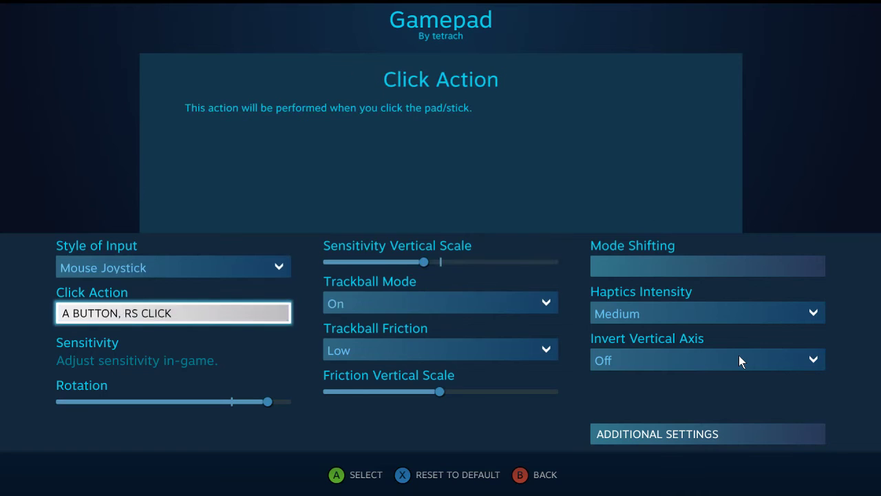
pyautogui.press('Right')
pyautogui.press('Up')
pyautogui.press('Down')
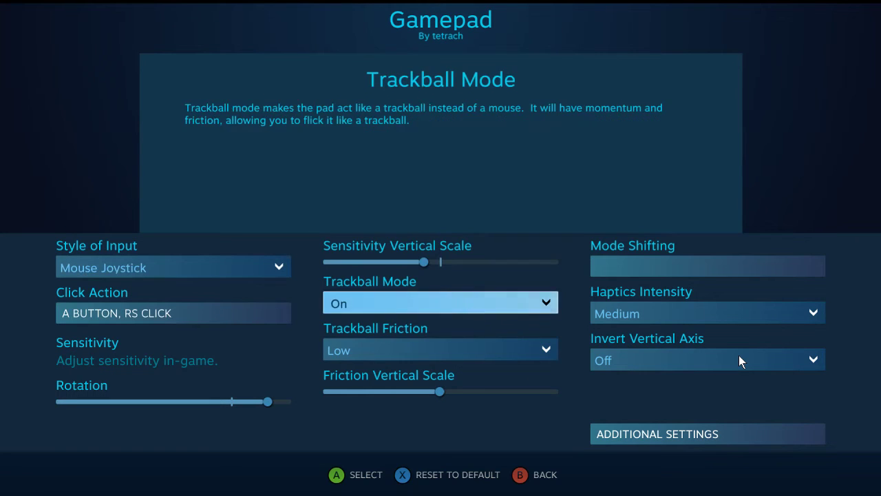
pyautogui.press('Down')
pyautogui.press('Down')
# Step: Examine the right trackpad's additional settings for minimum joystick X and Y output values and small movement precision
pyautogui.press('Right')
pyautogui.press('Down')
pyautogui.press('Return')
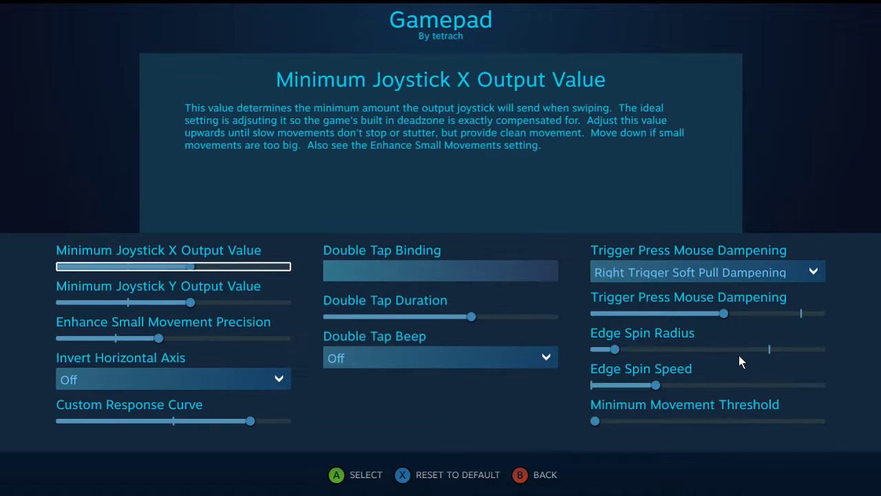
pyautogui.press('Right')
pyautogui.press('Down')
pyautogui.press('Left')
pyautogui.press('Up')
pyautogui.press('Down')
pyautogui.press('Up')
pyautogui.press('Down')
pyautogui.press('Up')
pyautogui.press('Down')
pyautogui.press('Up')
pyautogui.press('Down')
pyautogui.press('Down')
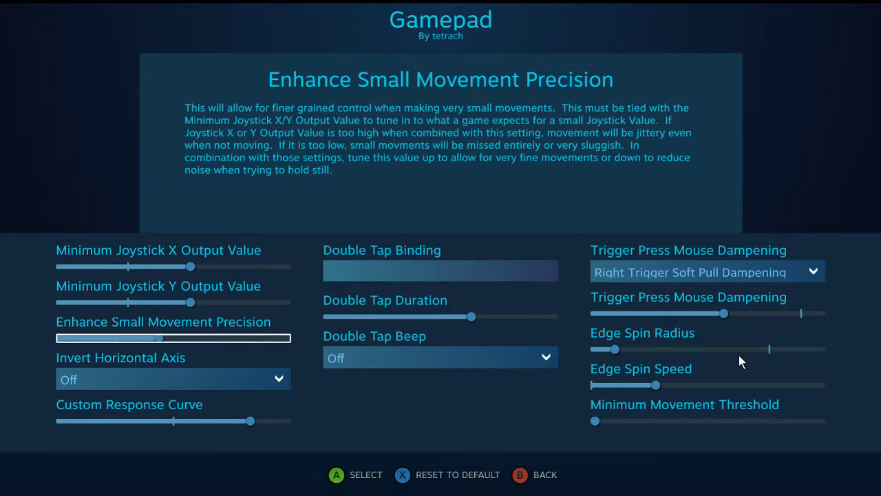
pyautogui.press('Up')
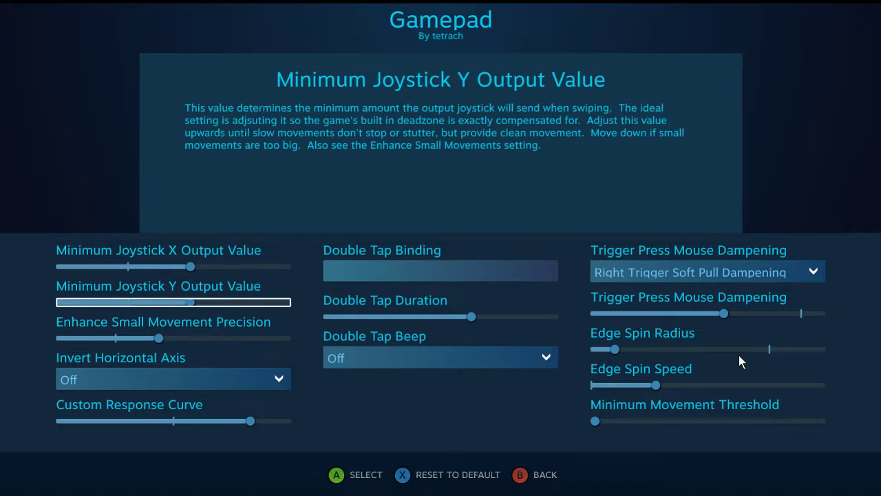
pyautogui.press('Up')
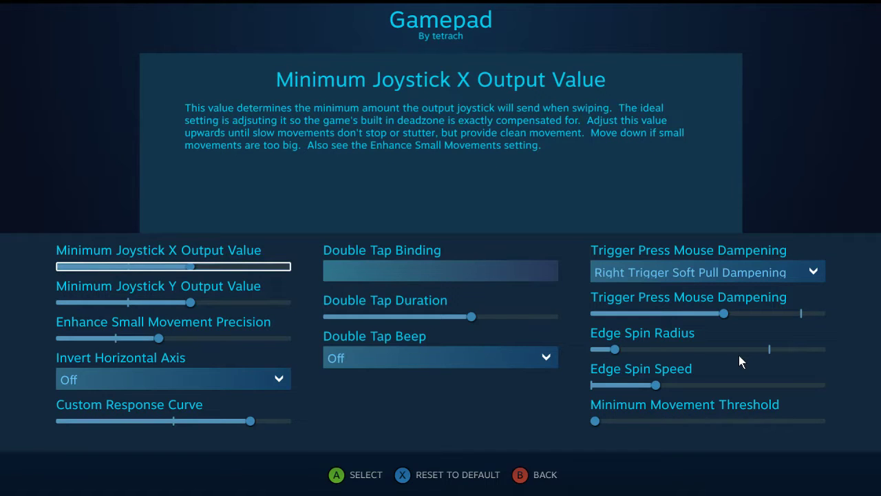
# Step: Switch to the Xbox stream and open Warframe's controller customization from the control options
pyautogui.hotkey('alt', 'Tab')
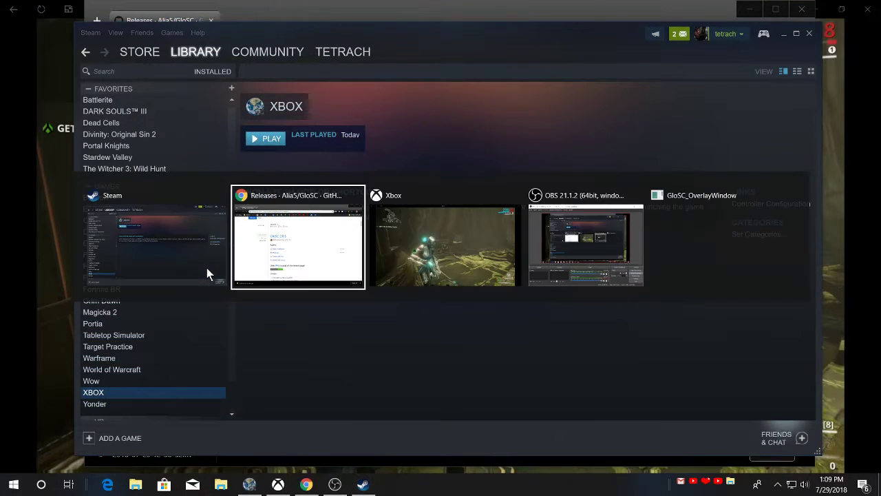
pyautogui.hotkey('alt', 'Tab')
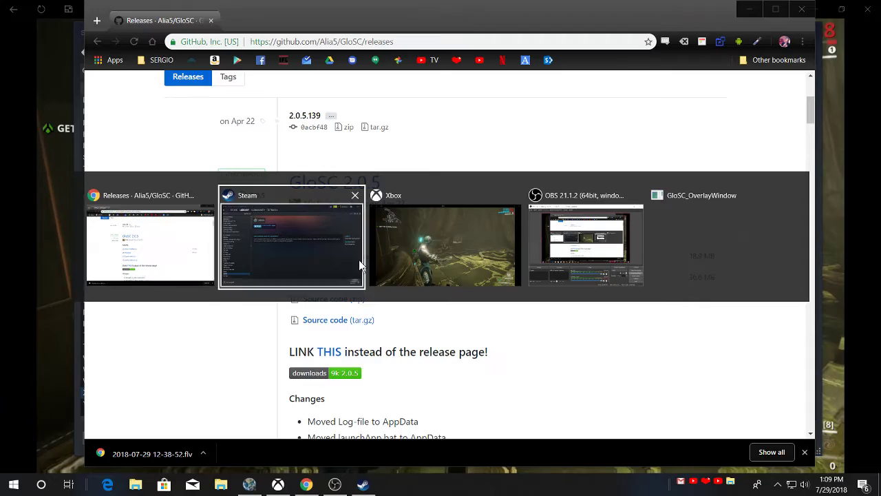
pyautogui.click(406, 254)
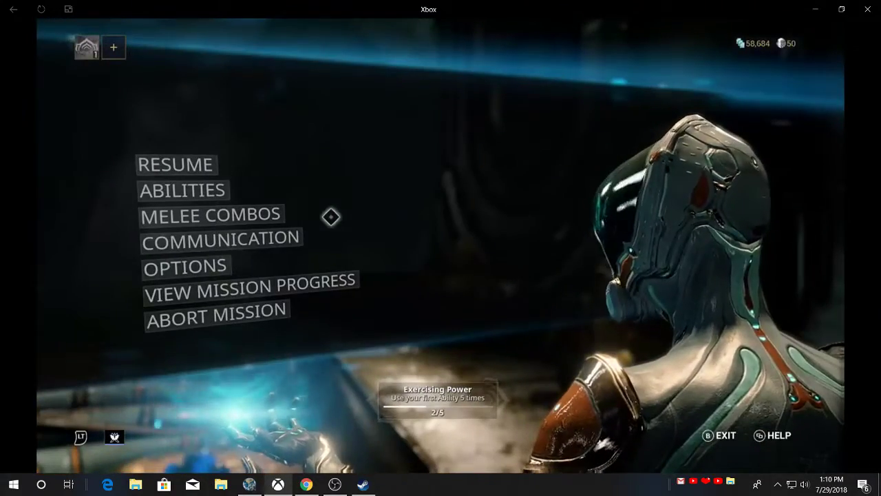
pyautogui.click(187, 274)
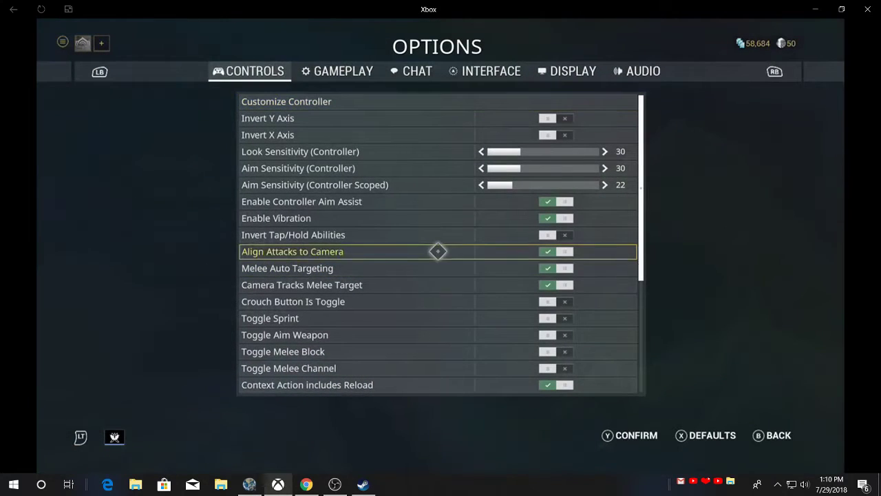
pyautogui.click(438, 101)
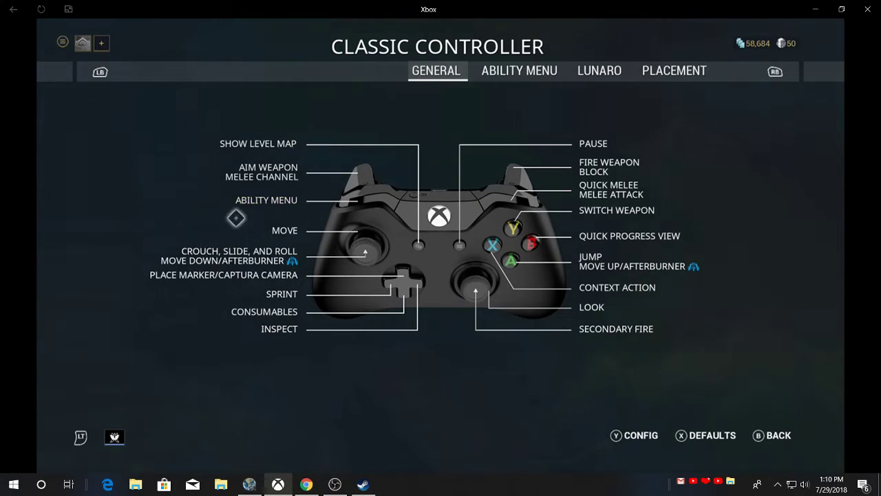
# Step: Leave Warframe's controller customization and options to resume the mission, and show the Xbox stream in full screen
pyautogui.press('Escape')
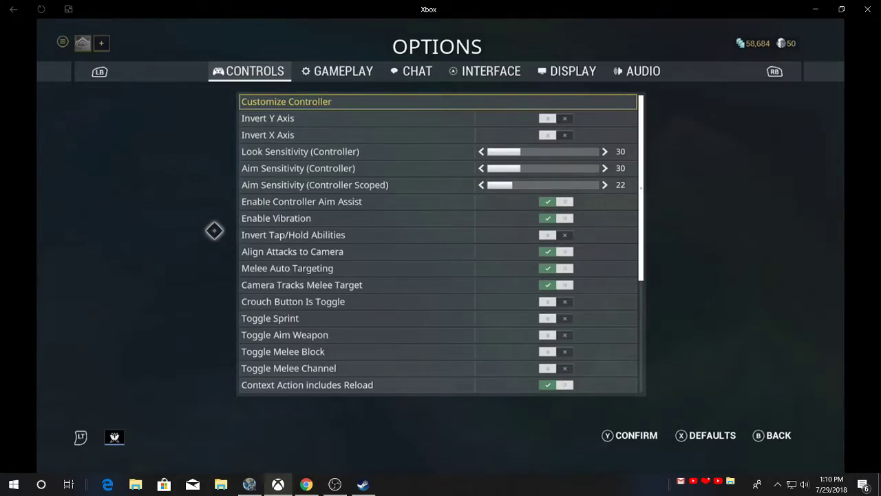
pyautogui.press('Escape')
pyautogui.press('Escape')
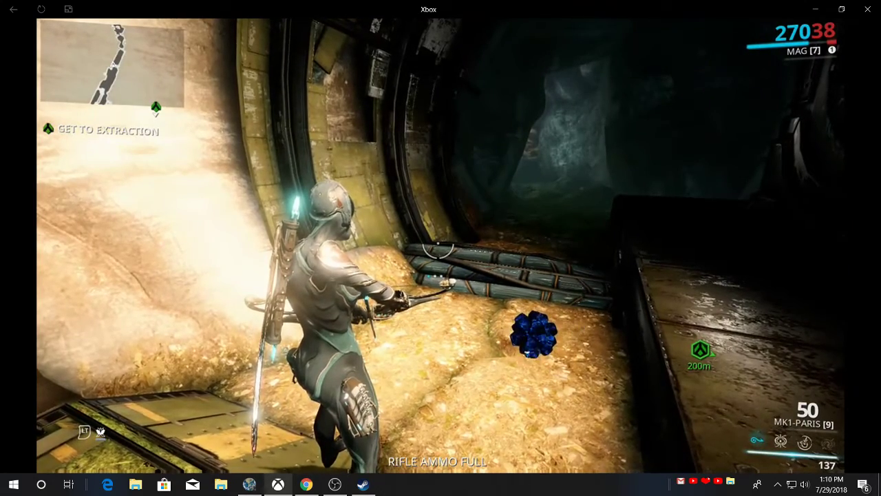
pyautogui.moveTo(488, 128)
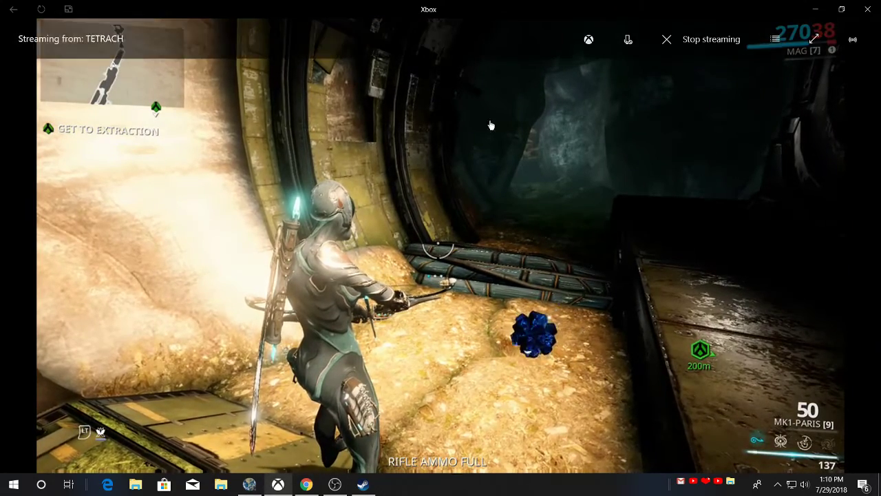
pyautogui.click(815, 40)
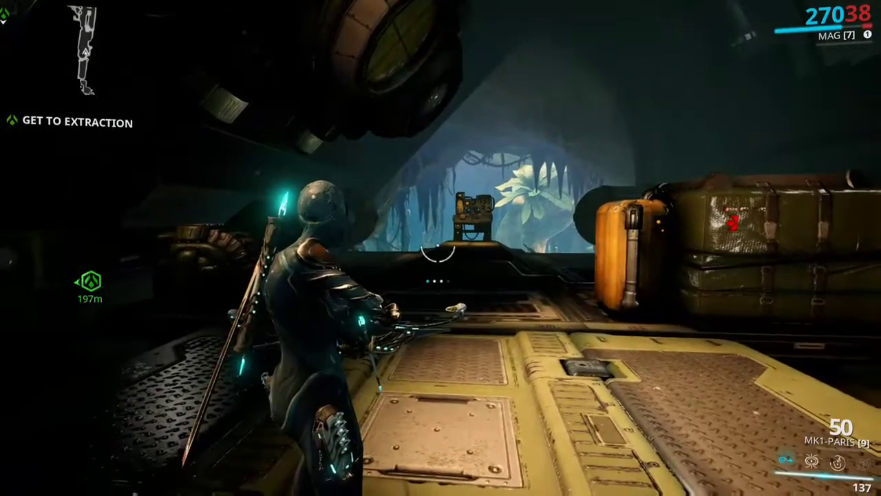
# Step: Check the available streaming quality levels, from Low to Very high, and close the list without choosing another level
pyautogui.moveTo(846, 6)
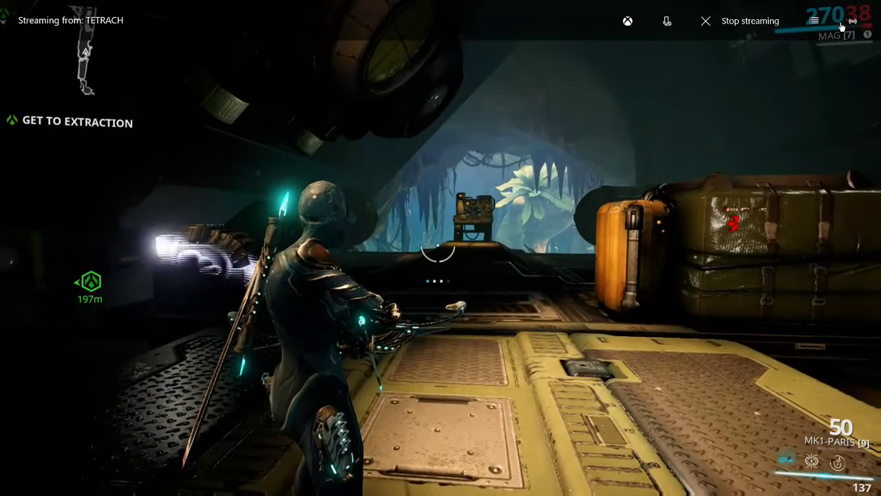
pyautogui.click(846, 29)
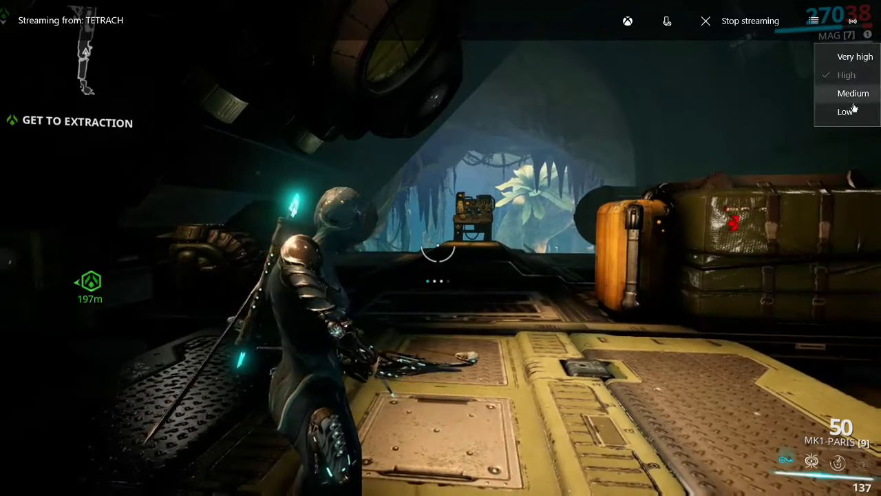
pyautogui.click(567, 171)
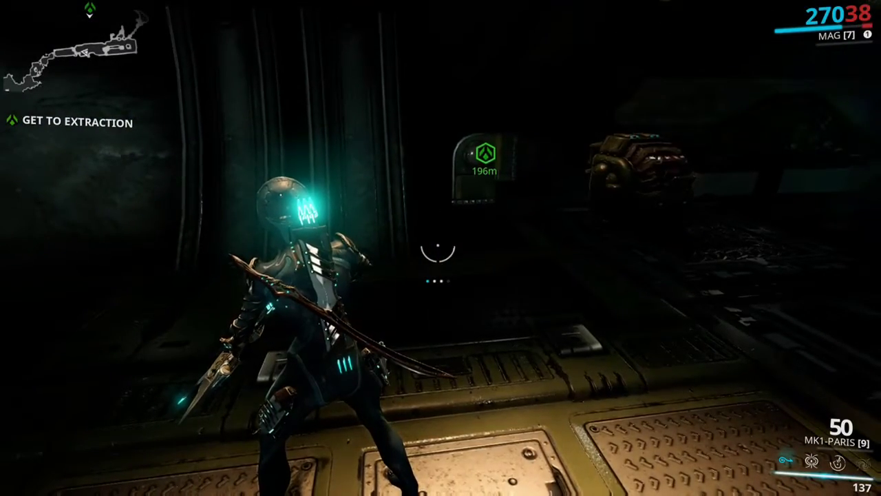
# Step: Switch to the Steam overlay, back out of the additional settings, and view the Xbox shortcut's Gamepad controller layout before closing it
pyautogui.hotkey('alt', 'Tab')
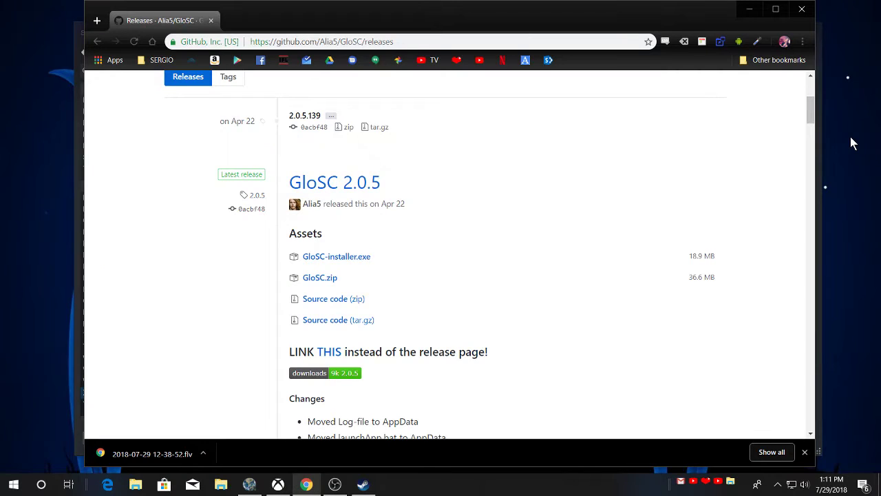
pyautogui.hotkey('alt', 'Tab')
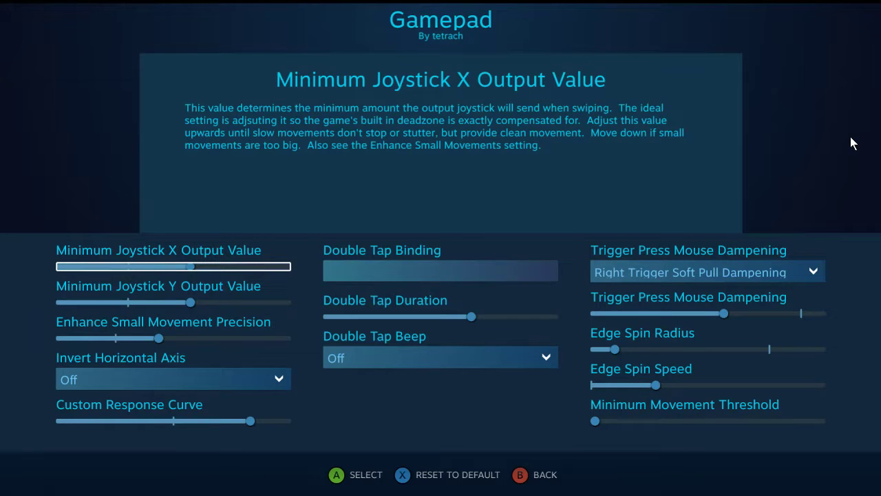
pyautogui.press('Escape')
pyautogui.press('Escape')
pyautogui.press('Escape')
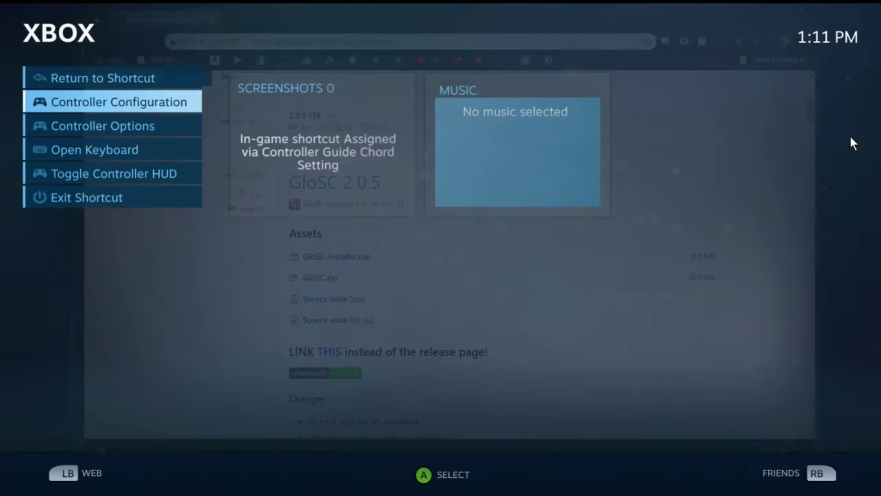
pyautogui.press('Return')
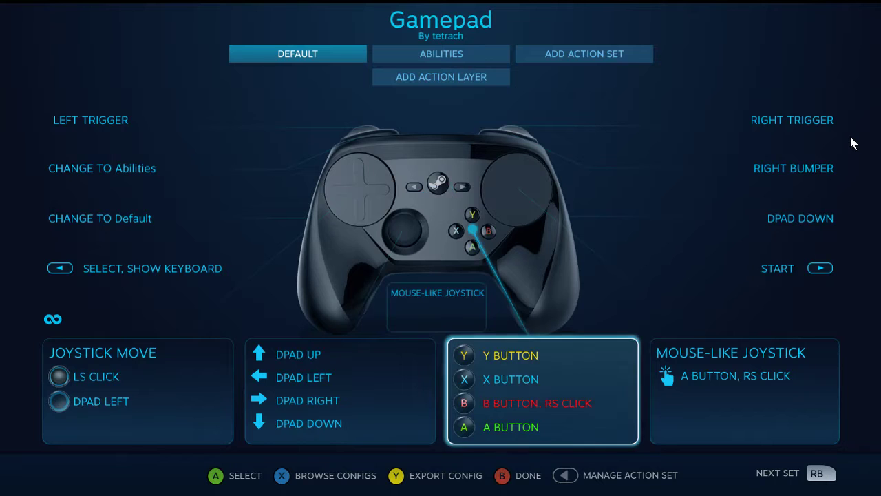
pyautogui.press('Left')
pyautogui.press('Right')
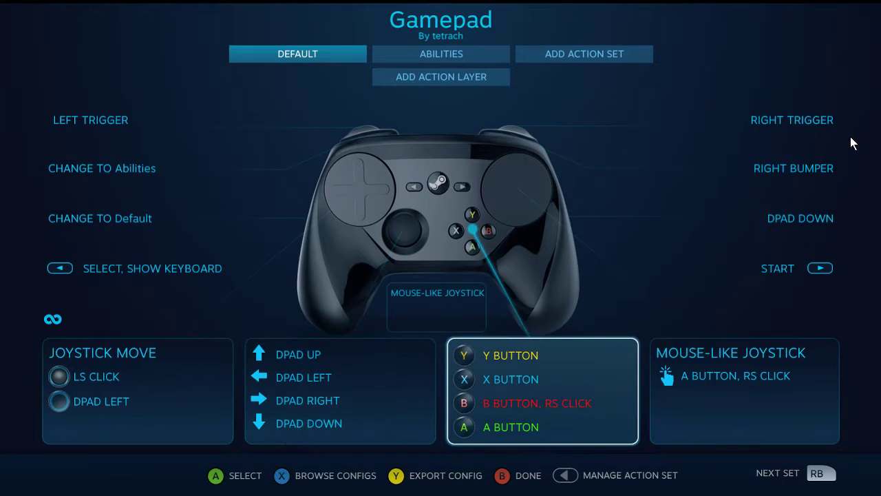
pyautogui.press('Escape')
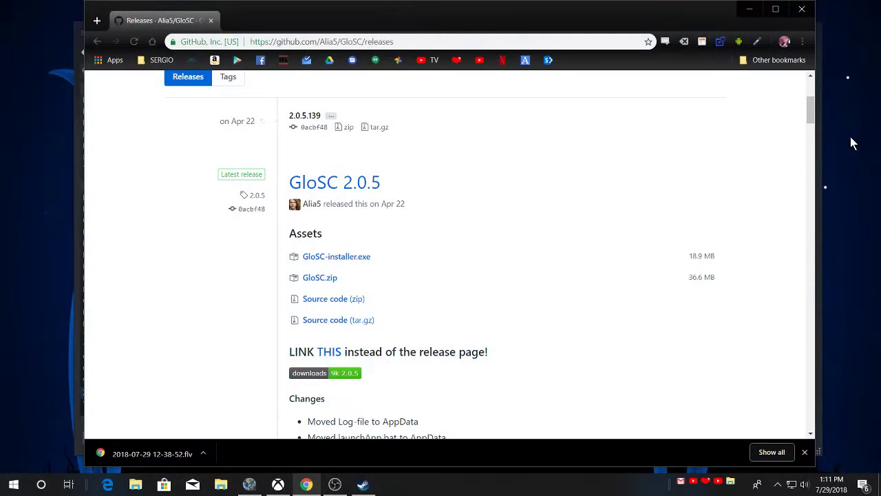
# Step: Return to the Warframe stream and run and jump through the tunnels and cave to test movement and camera control
pyautogui.hotkey('alt', 'Tab')
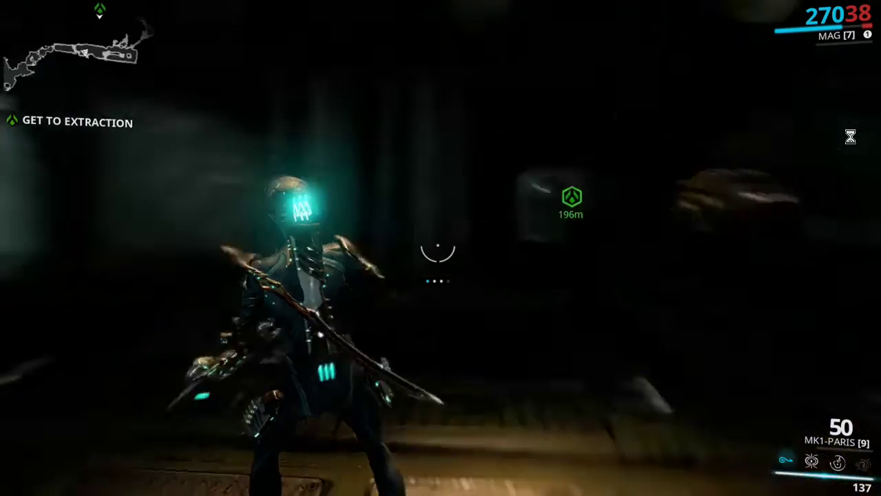
pyautogui.press('w')
pyautogui.press('w')
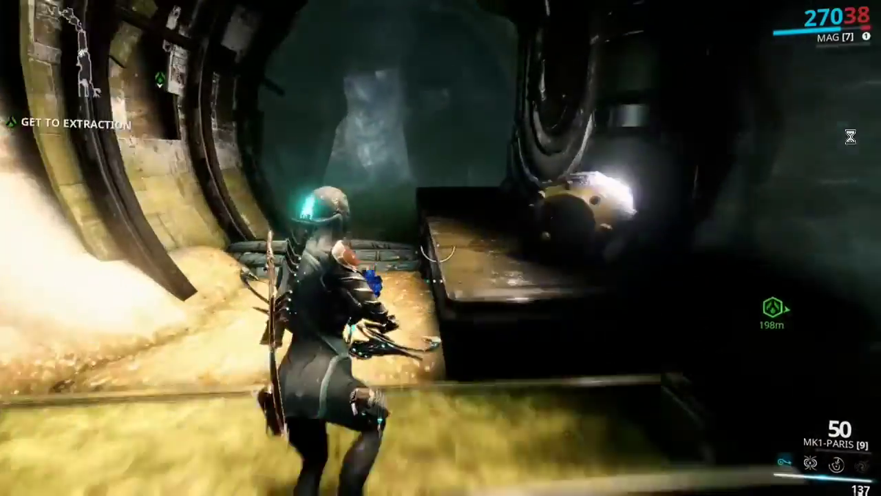
pyautogui.press('w')
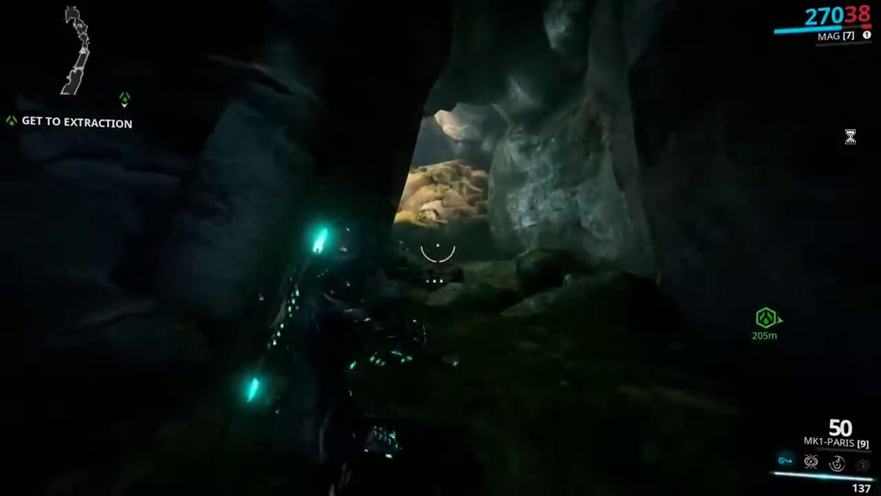
pyautogui.press('w')
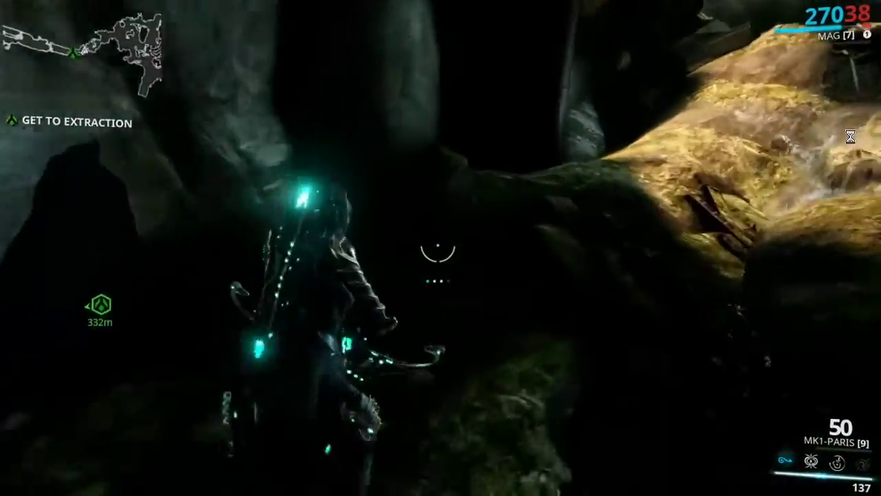
pyautogui.press('w')
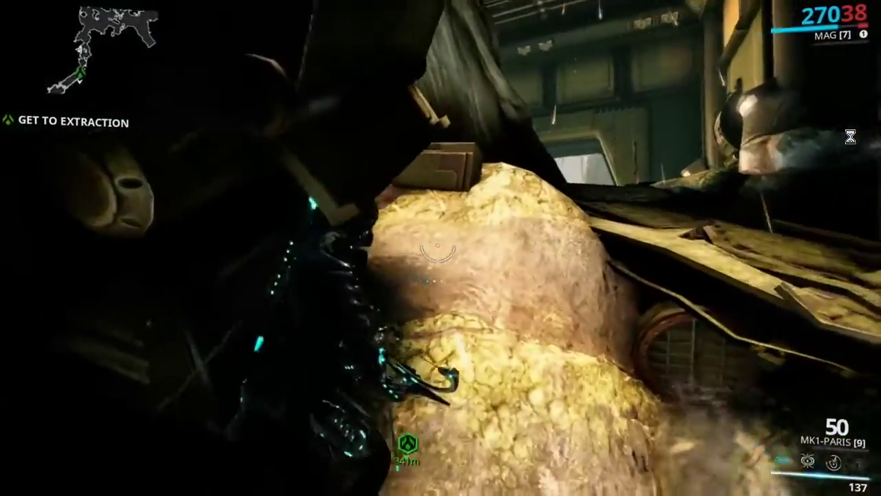
pyautogui.press('w')
pyautogui.press('space')
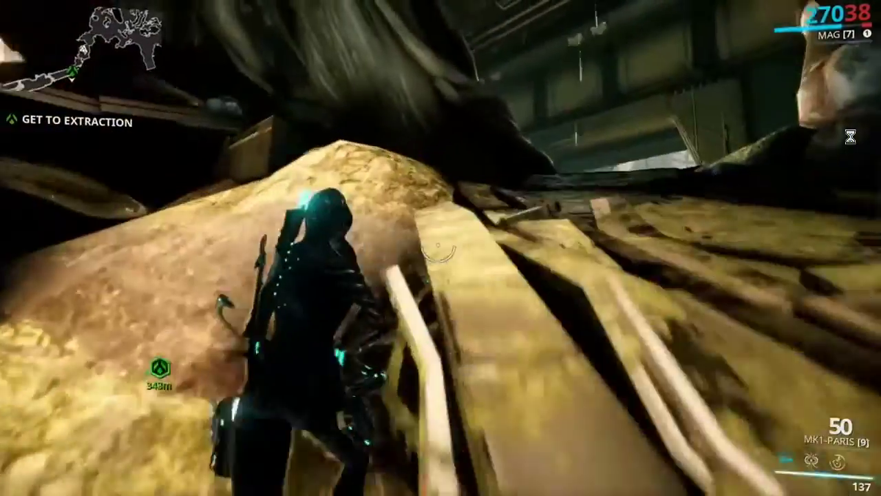
pyautogui.press('w')
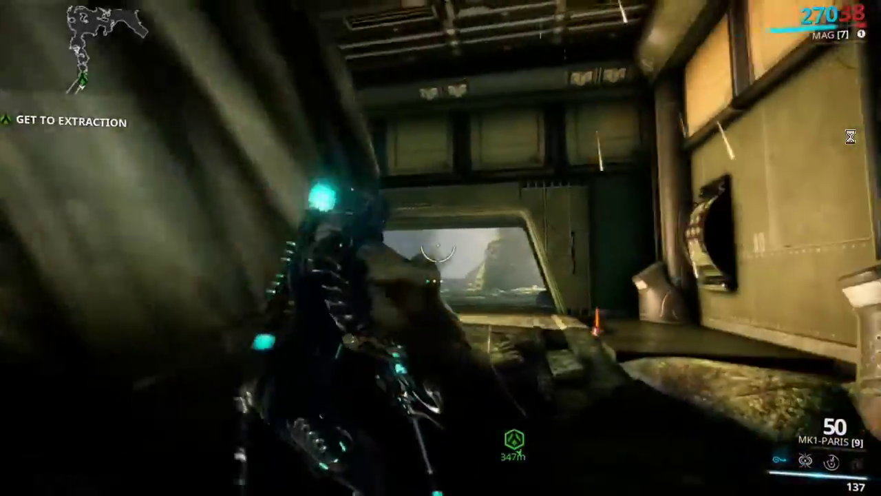
pyautogui.press('w')
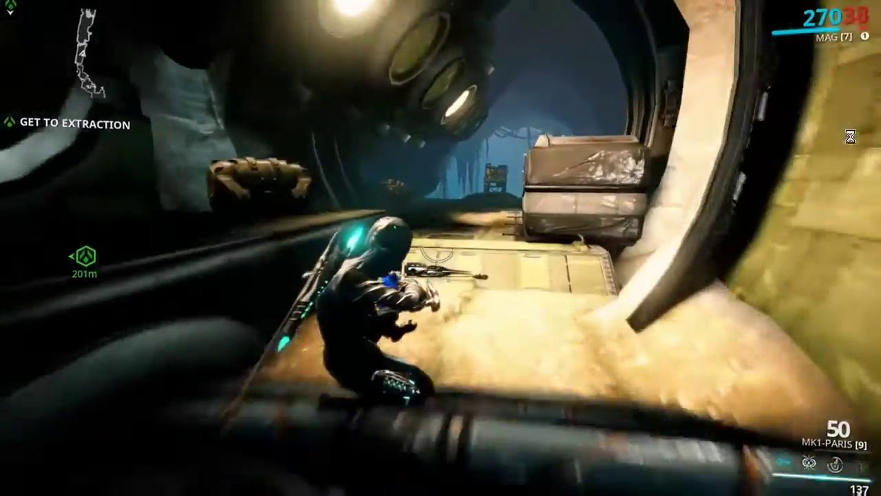
pyautogui.press('w')
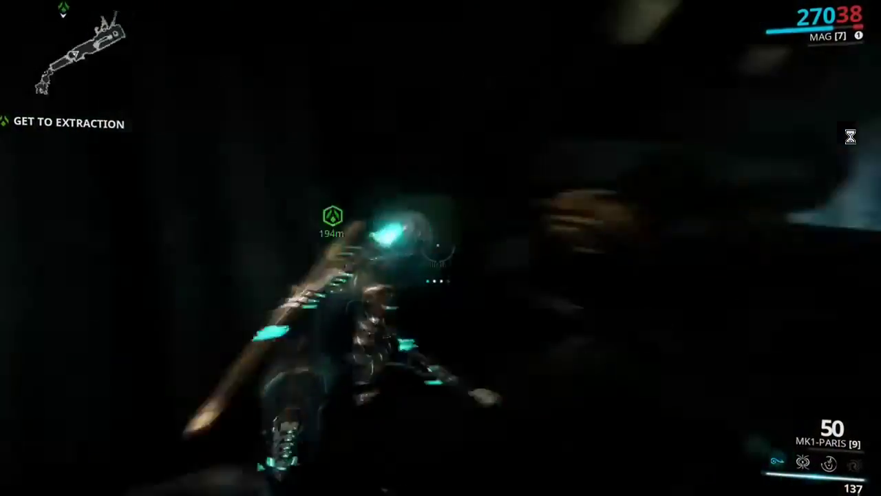
pyautogui.press('w')
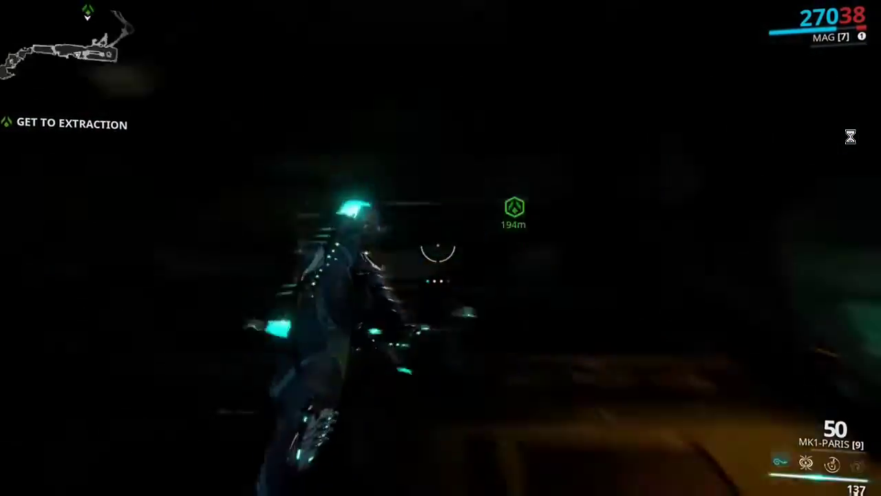
pyautogui.press('w')
pyautogui.press('w')
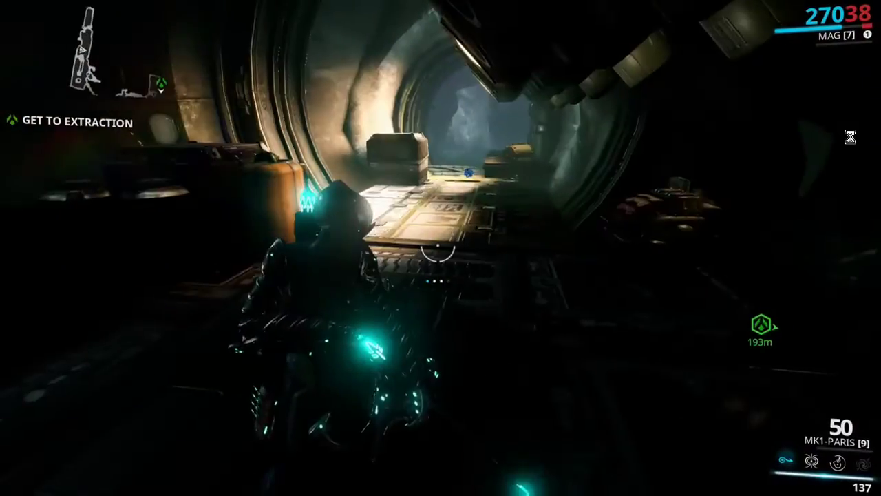
pyautogui.press('w')
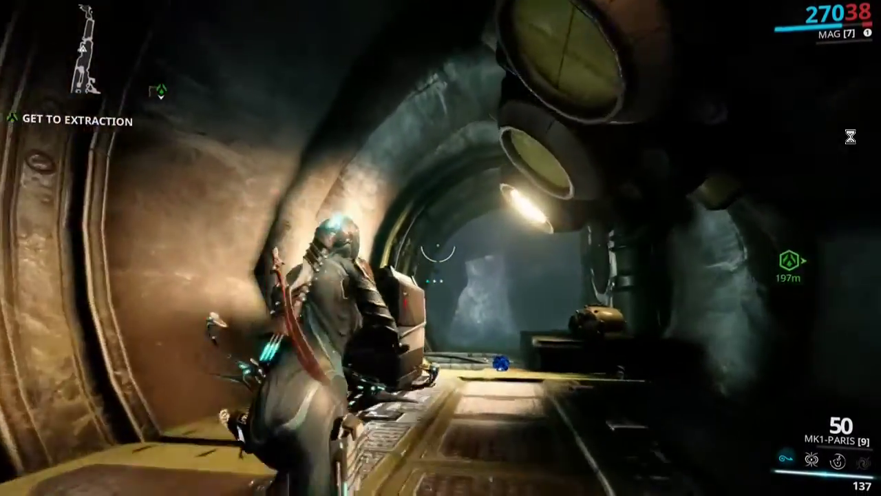
pyautogui.press('w')
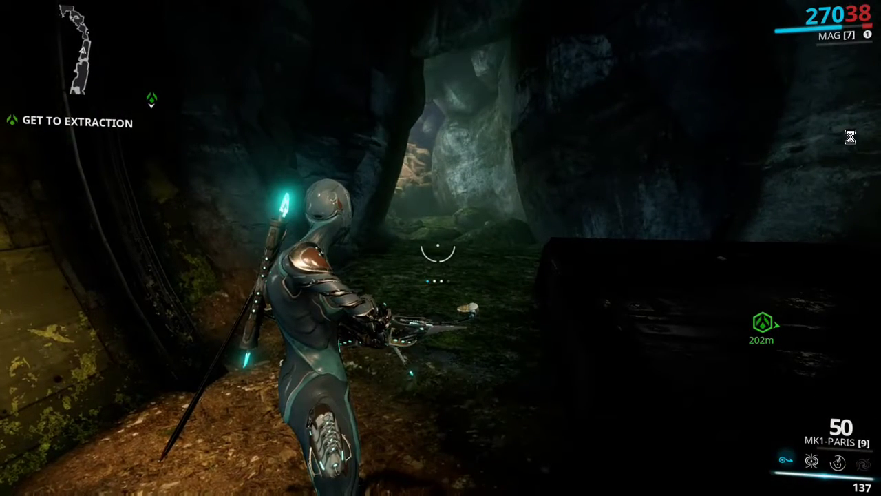
# Step: Switch to Steam's Gamepad layout and open the right trackpad's Mouse Joystick settings to view its click action
pyautogui.hotkey('alt', 'Tab')
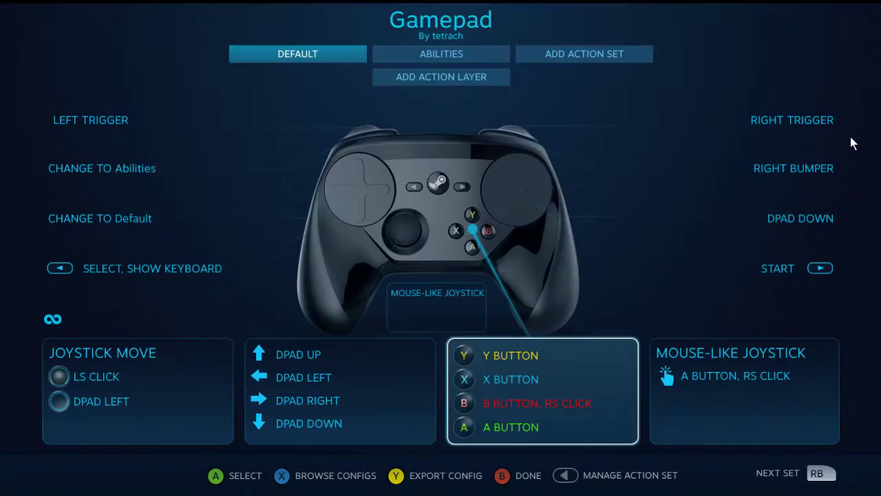
pyautogui.press('Right')
pyautogui.press('Left')
pyautogui.press('Right')
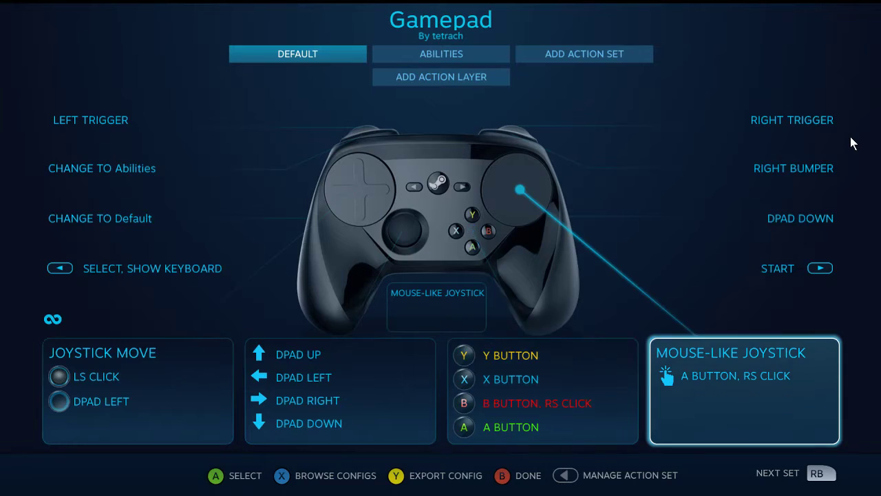
pyautogui.press('Return')
pyautogui.press('Right')
pyautogui.press('Left')
pyautogui.press('Down')
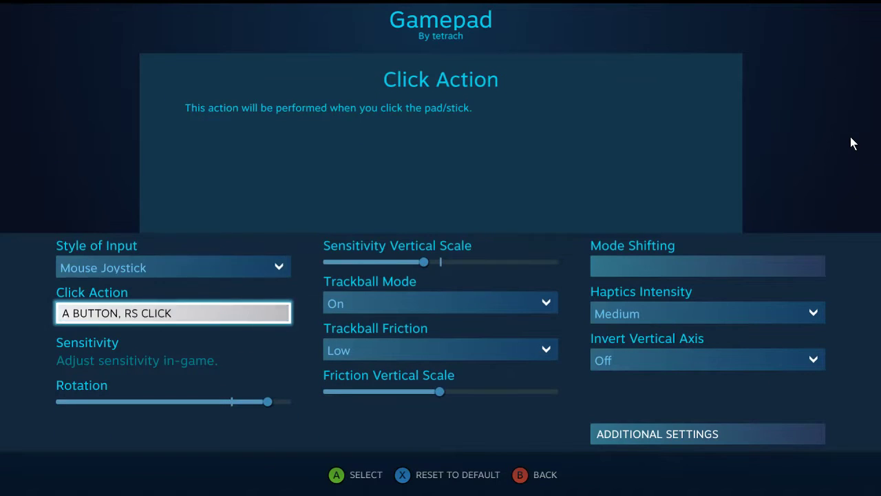
# Step: Open the additional settings of the right trackpad's Mouse Joystick mode
pyautogui.press('Right')
pyautogui.press('Right')
pyautogui.press('Down')
pyautogui.press('Down')
pyautogui.press('Return')
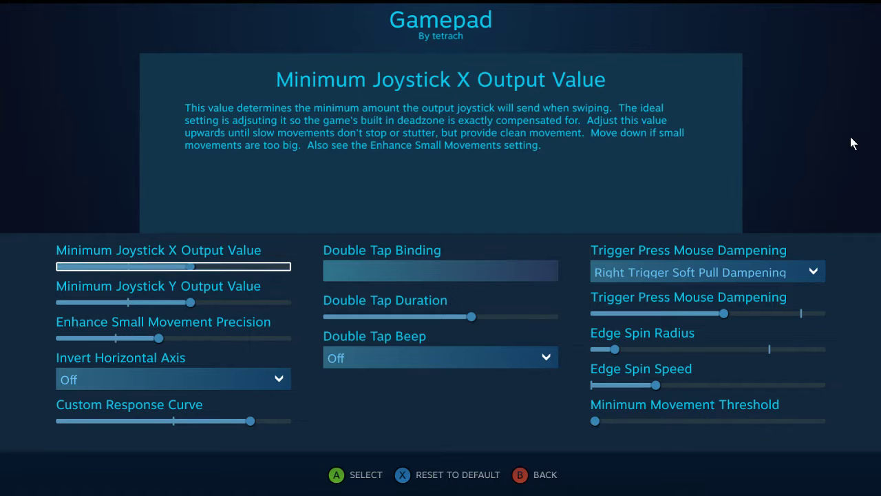
# Step: Examine the right trackpad's Invert Horizontal Axis and Custom Response Curve settings, including the response graph
pyautogui.press('Down')
pyautogui.press('Down')
pyautogui.press('Down')
pyautogui.press('Down')
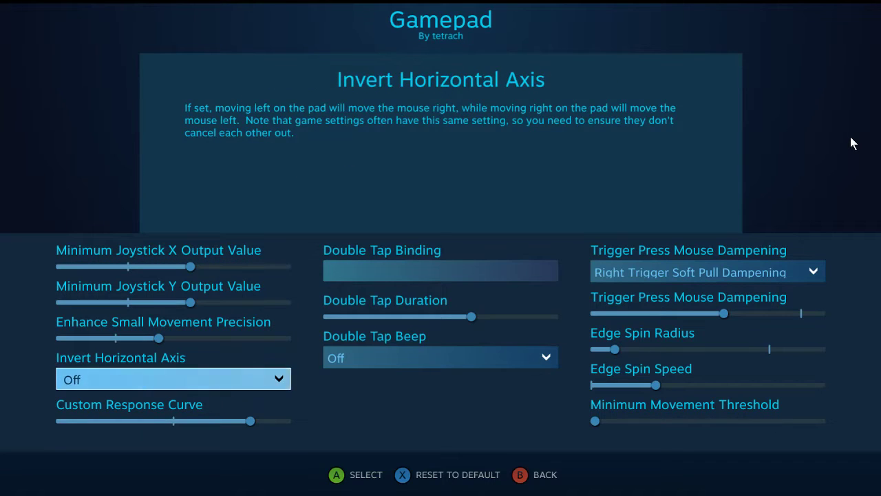
pyautogui.press('Return')
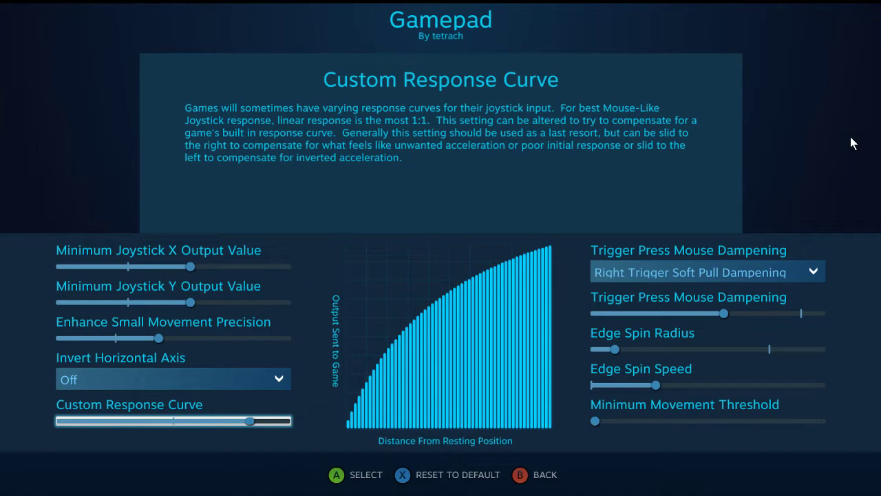
pyautogui.press('Right')
pyautogui.press('Left')
pyautogui.press('Up')
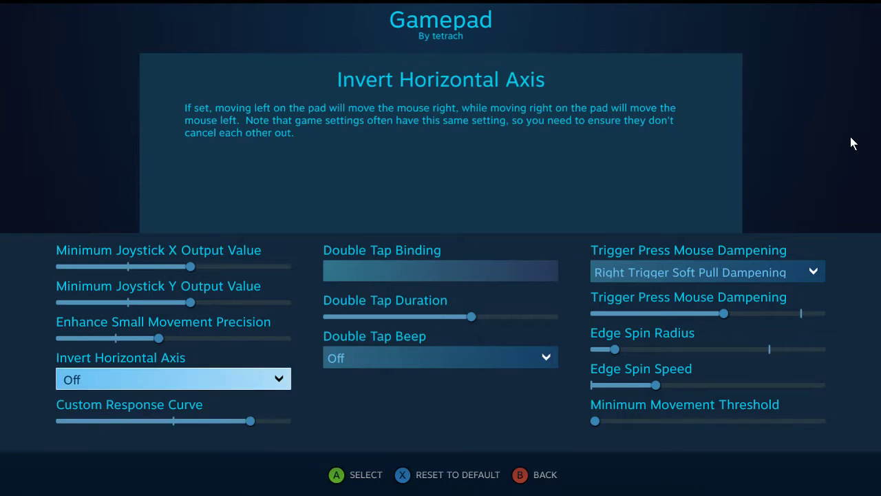
# Step: Examine the right trackpad's Edge Spin Speed and Edge Spin Radius settings and their descriptions
pyautogui.press('Right')
pyautogui.press('Right')
pyautogui.press('Down')
pyautogui.press('Down')
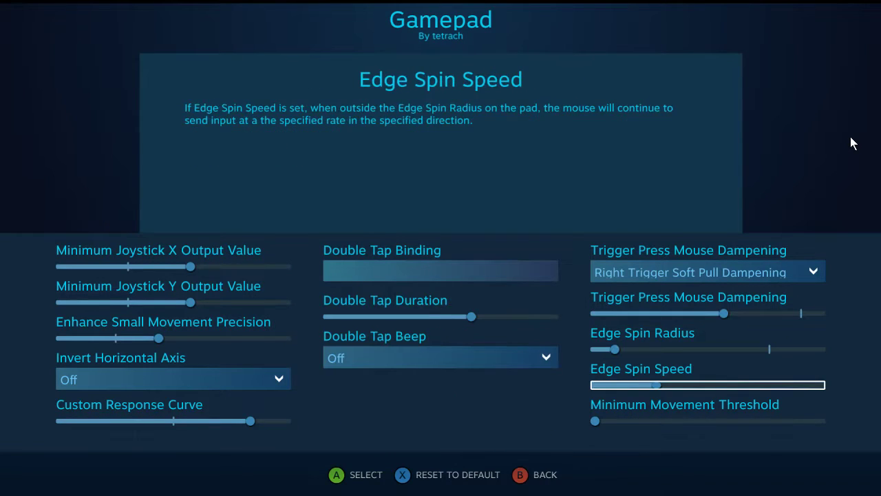
pyautogui.press('Down')
pyautogui.press('Up')
pyautogui.press('Up')
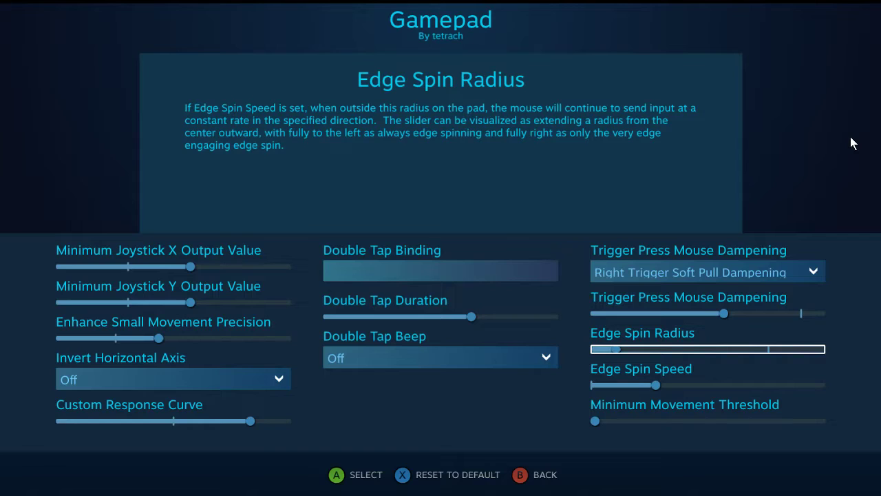
# Step: Review the right trackpad's Edge Spin Radius and Speed and its Trigger Press Mouse Dampening mode and amount
pyautogui.press('Down')
pyautogui.press('Up')
pyautogui.press('Down')
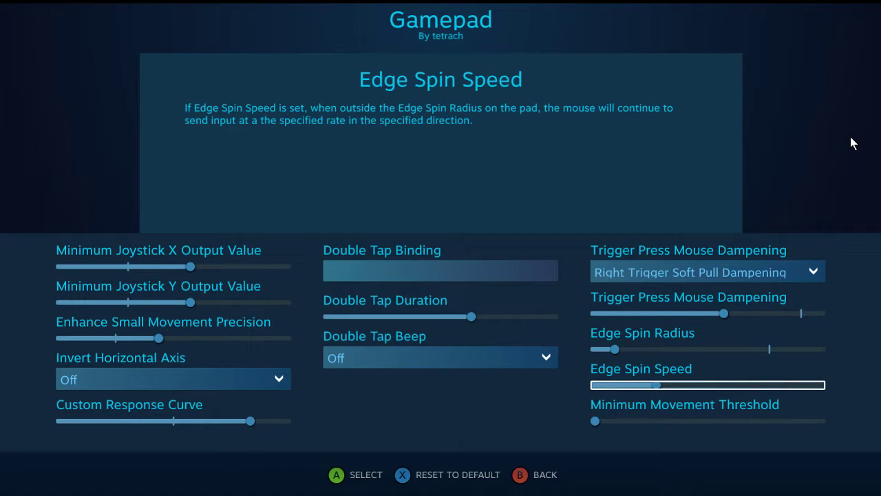
pyautogui.press('Up')
pyautogui.press('Up')
pyautogui.press('Up')
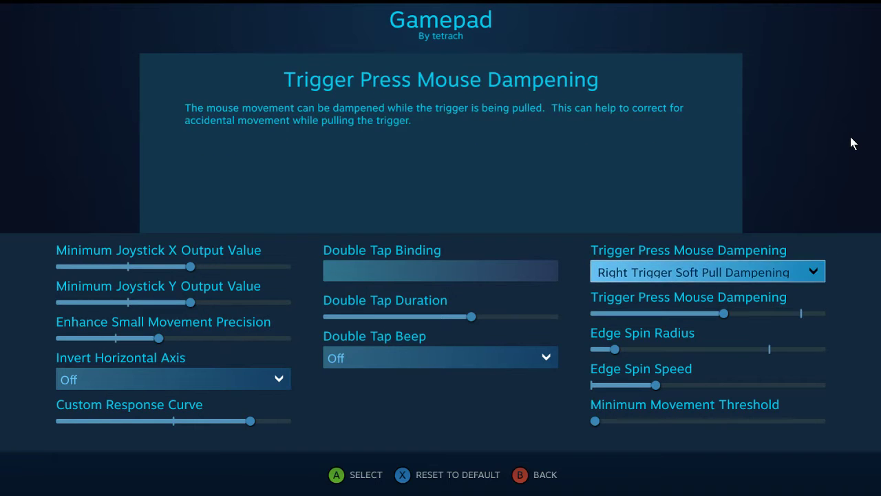
pyautogui.press('Down')
pyautogui.press('Up')
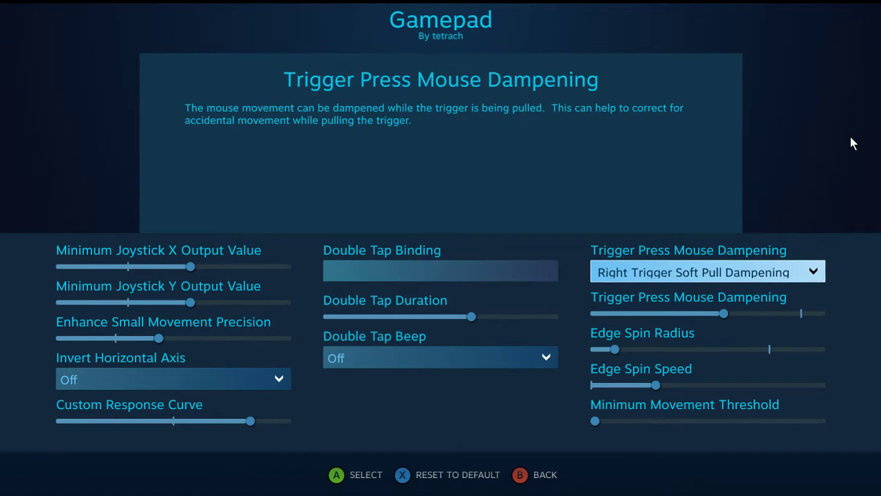
pyautogui.press('Down')
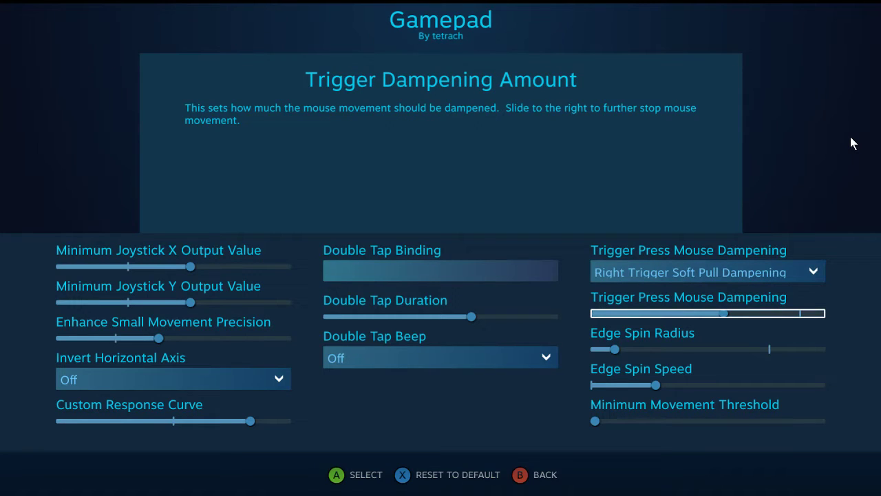
# Step: Leave the right trackpad's settings and open the additional settings of the gyro's Mouse Joystick mode
pyautogui.press('Escape')
pyautogui.press('Escape')
pyautogui.press('Left')
pyautogui.press('Up')
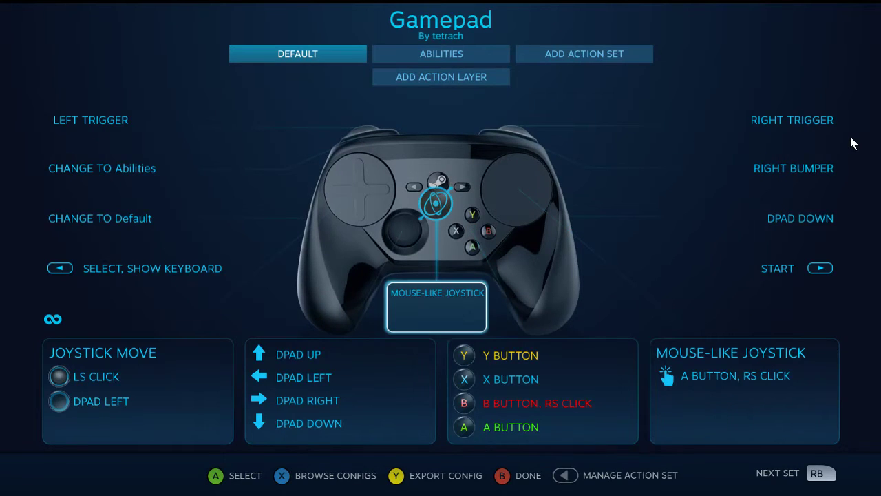
pyautogui.press('Return')
pyautogui.press('Right')
pyautogui.press('Right')
pyautogui.press('Down')
pyautogui.press('Down')
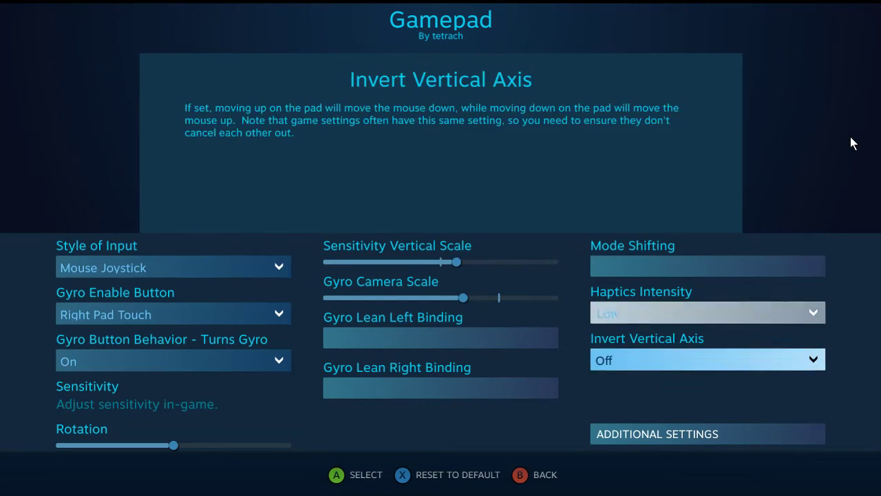
pyautogui.press('Down')
pyautogui.press('Return')
# Step: Examine the gyro's Minimum Joystick Output Value and Trigger Press Mouse Dampening settings
pyautogui.press('Right')
pyautogui.press('Left')
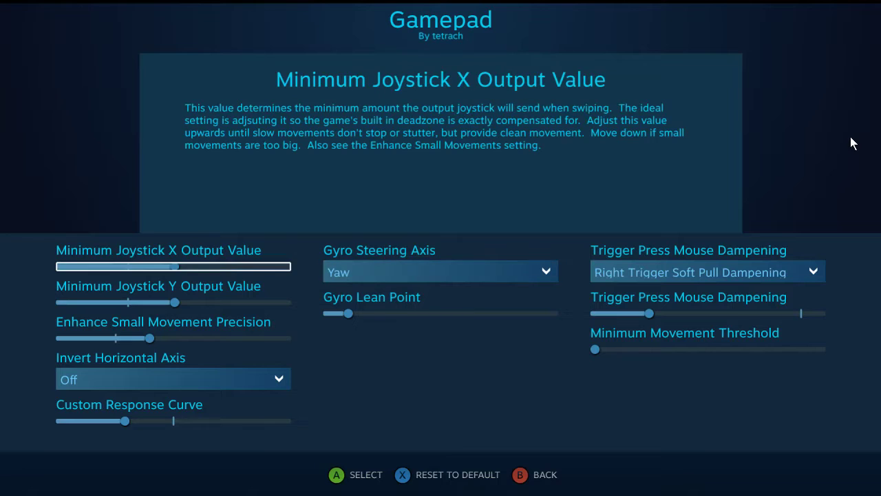
pyautogui.press('Down')
pyautogui.press('Right')
pyautogui.press('Right')
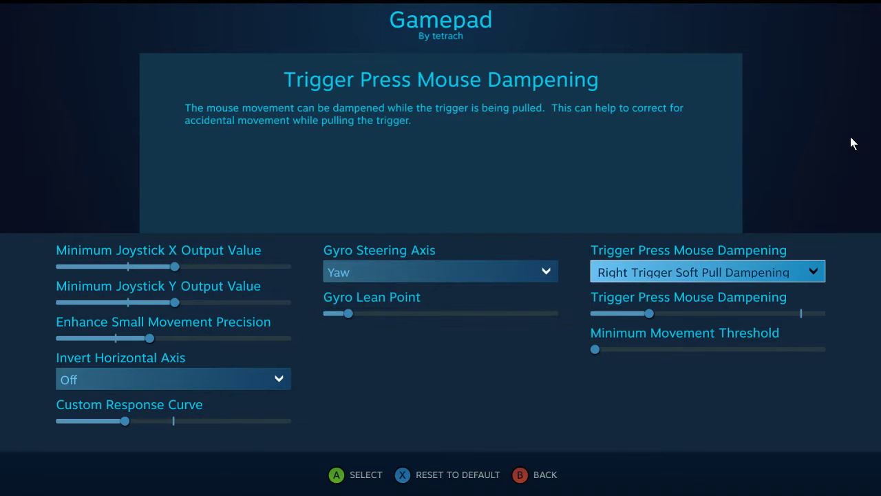
# Step: Raise the gyro's Custom Response Curve by four increments, keeping it below the default marker
pyautogui.press('Left')
pyautogui.press('Left')
pyautogui.press('Down')
pyautogui.press('Down')
pyautogui.press('Down')
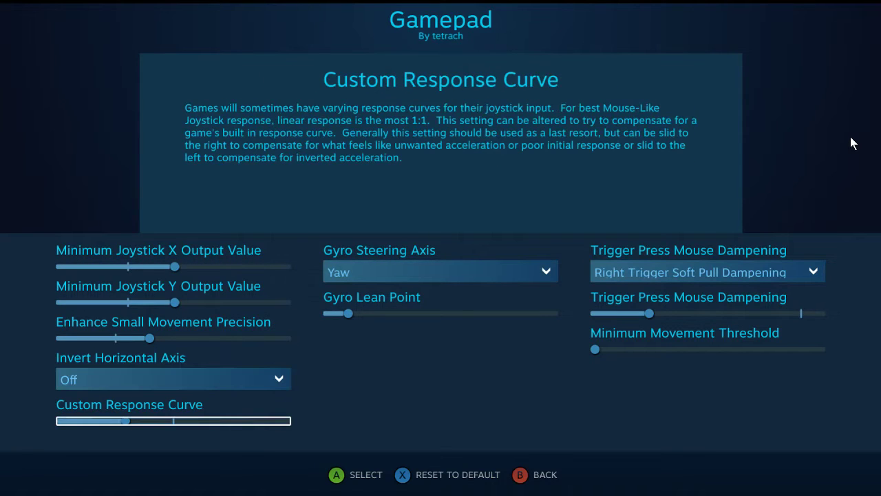
pyautogui.press('Right')
pyautogui.press('Right')
pyautogui.press('Right')
pyautogui.press('Right')
# Step: Check the gyro's Minimum Joystick X and Y Output Value settings and leave the additional settings
pyautogui.press('Up')
pyautogui.press('Up')
pyautogui.press('Up')
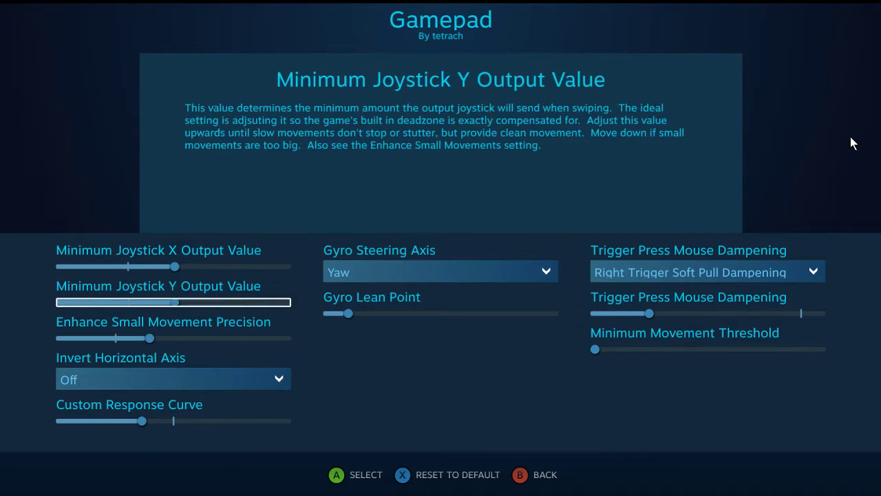
pyautogui.press('Up')
pyautogui.press('Down')
pyautogui.press('Escape')
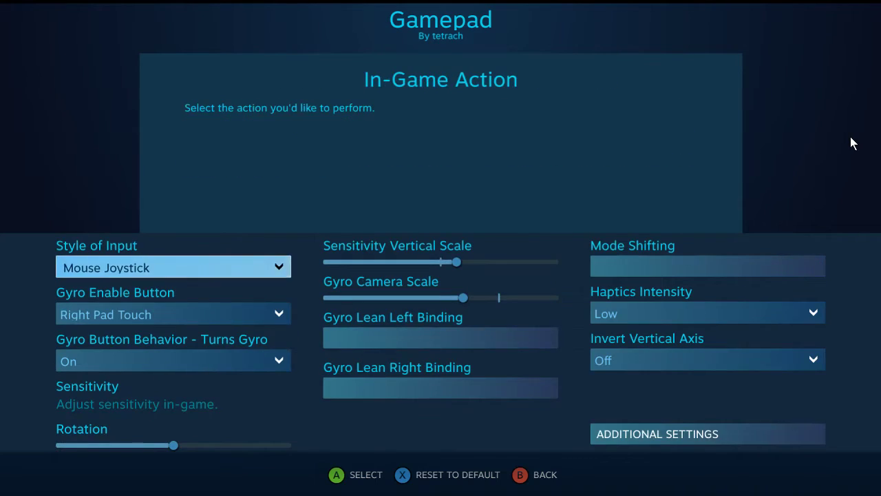
# Step: Close the gyro settings and the controller configuration, and switch back to the streamed Warframe game
pyautogui.press('Escape')
pyautogui.press('Escape')
pyautogui.press('Escape')
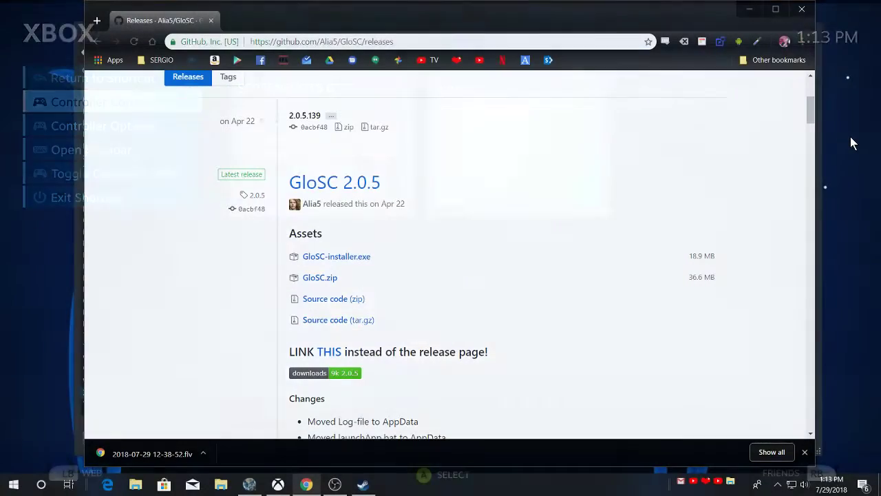
pyautogui.hotkey('alt', 'Tab')
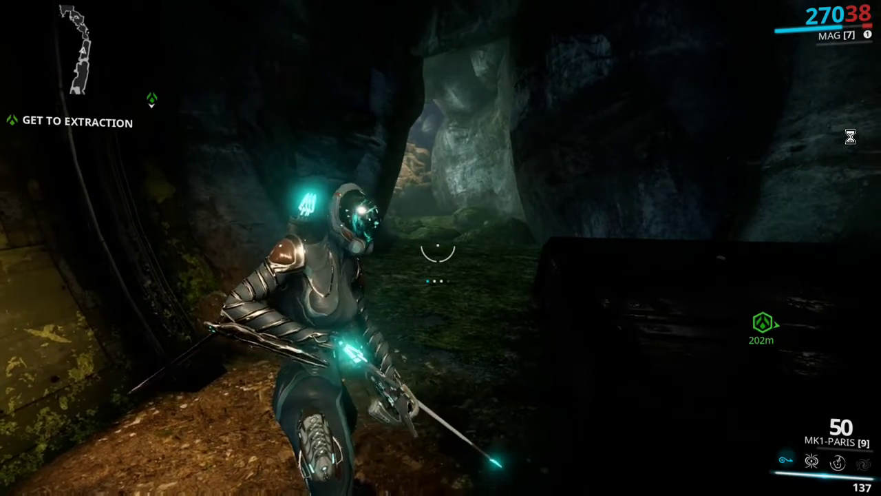
# Step: Open Warframe's Controls options from the pause menu and examine the controller Look Sensitivity and Aim Sensitivity settings
pyautogui.press('Escape')
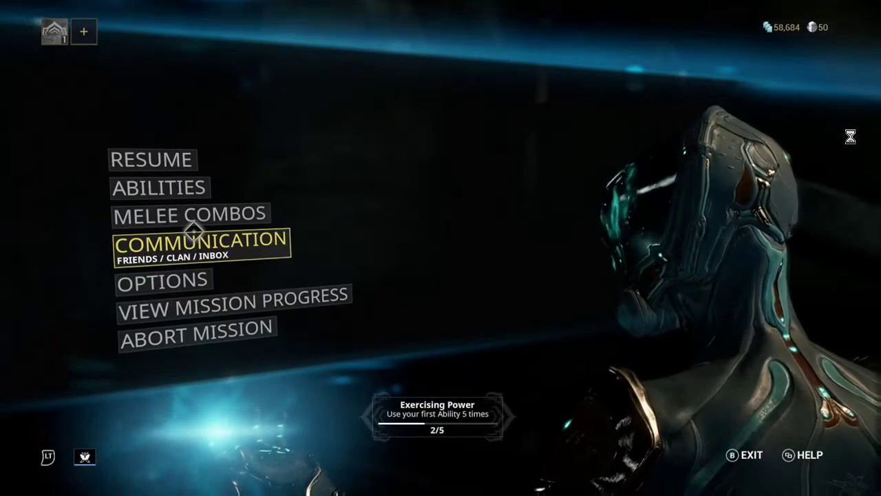
pyautogui.press('Return')
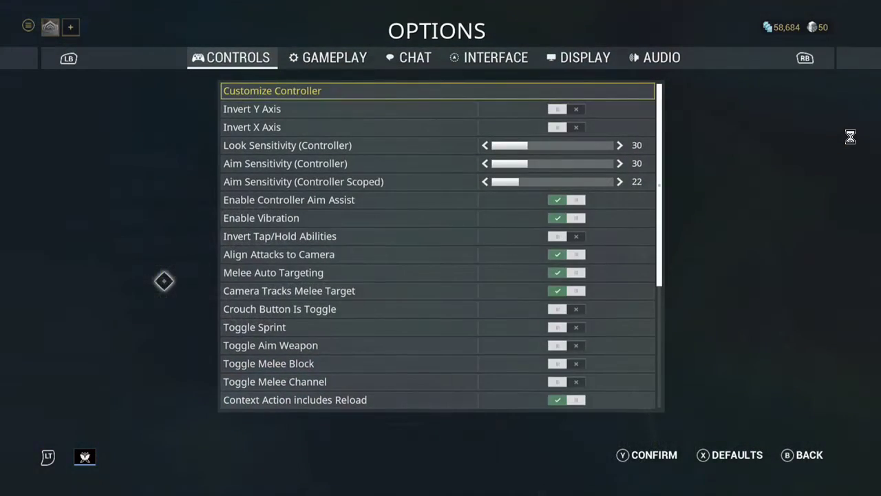
pyautogui.press('Up')
pyautogui.press('Up')
pyautogui.press('Up')
pyautogui.press('Up')
pyautogui.press('Up')
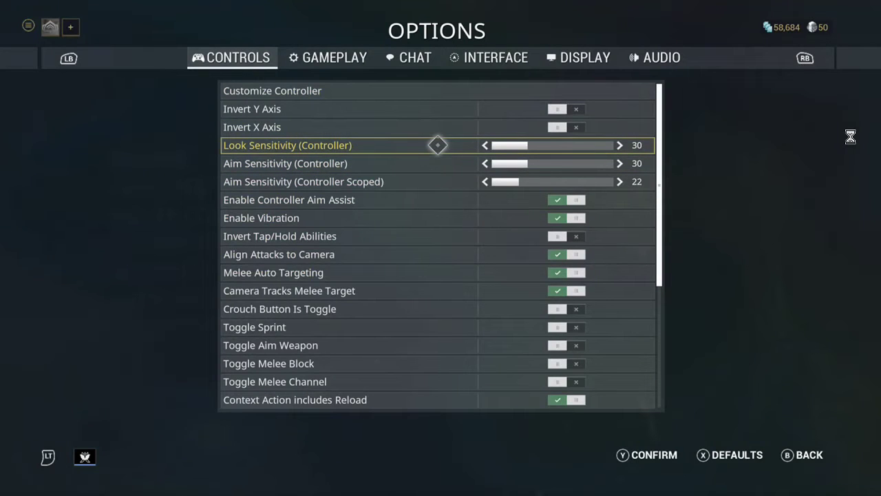
pyautogui.press('Down')
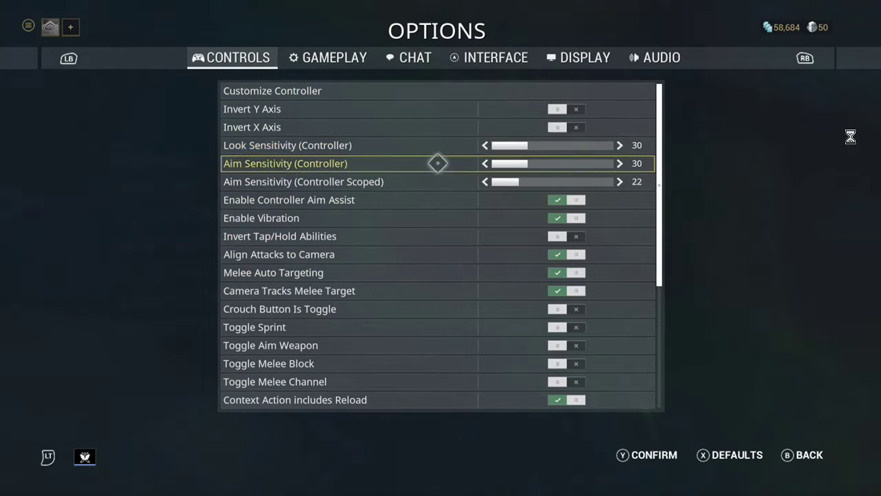
pyautogui.press('Up')
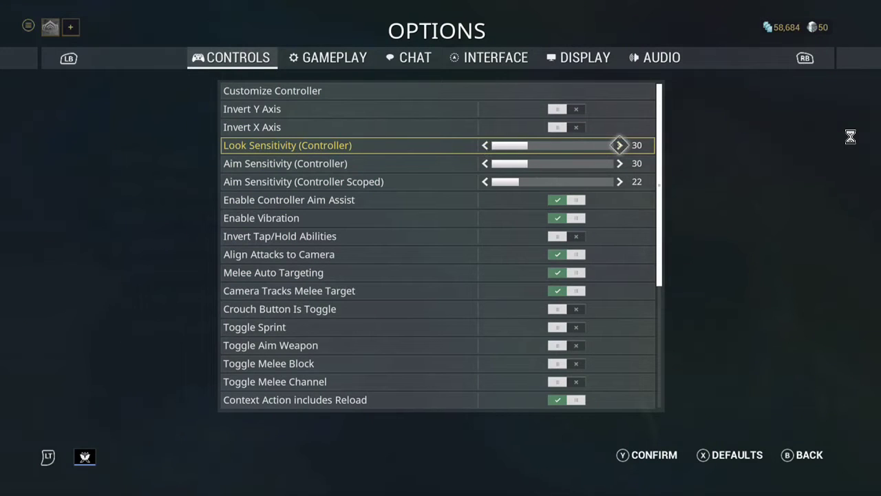
pyautogui.press('Down')
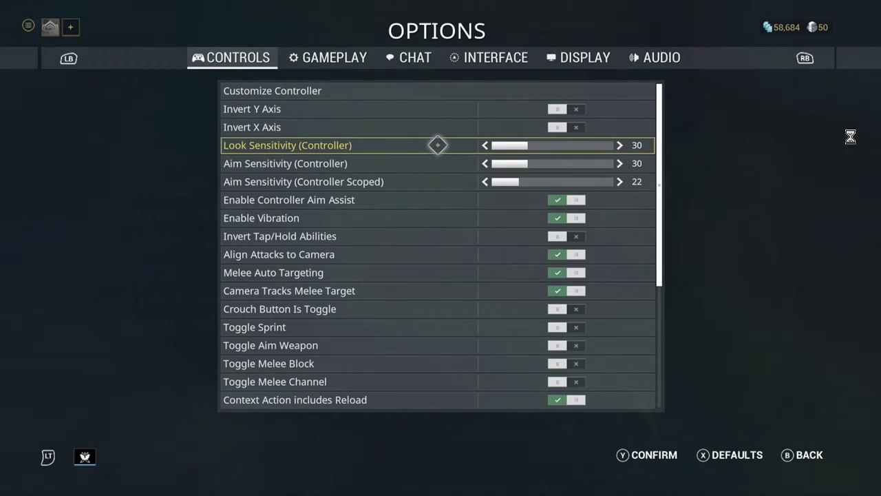
# Step: Close Warframe's options and pause menu to resume the mission
pyautogui.press('Escape')
pyautogui.press('Escape')
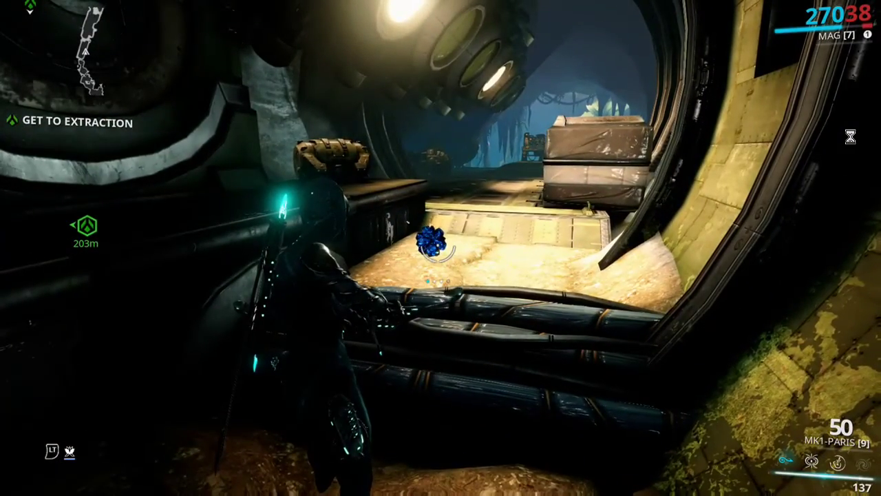
pyautogui.moveTo(851, 140)
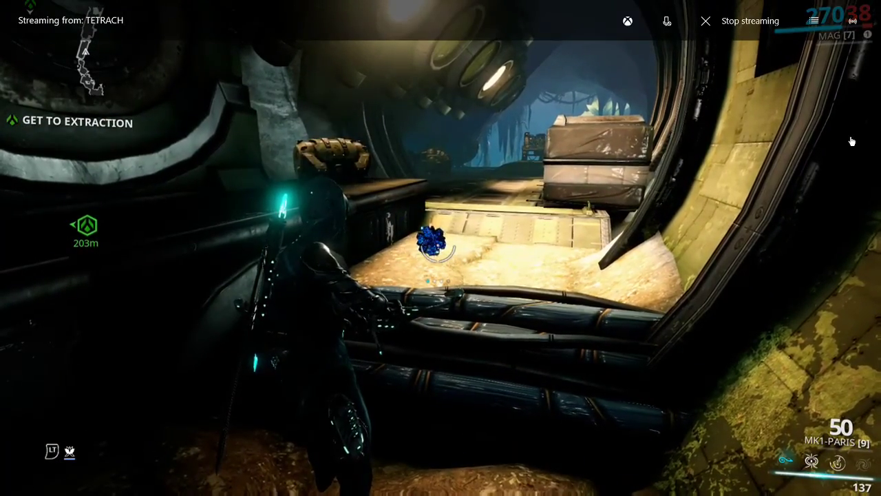